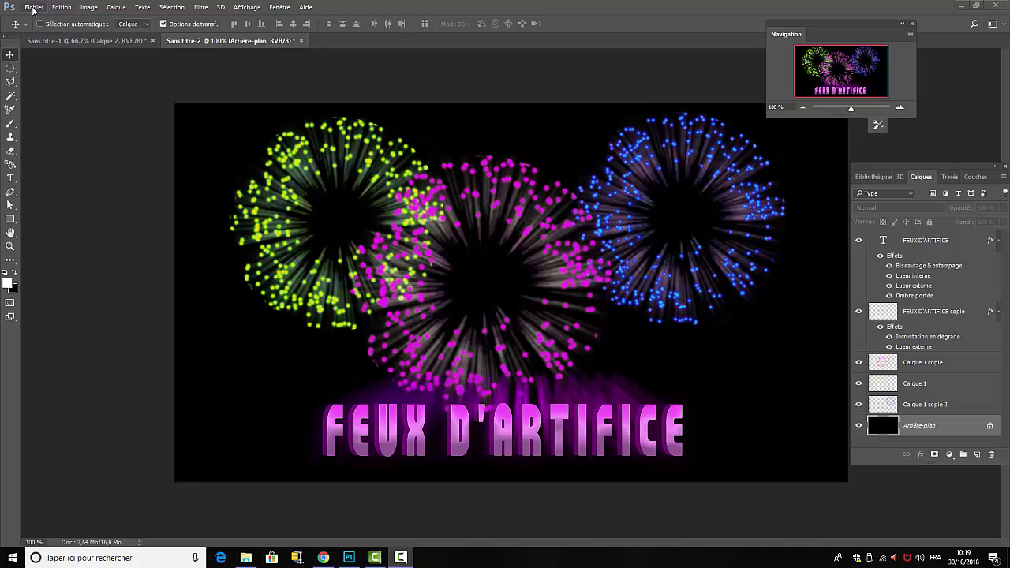
Close the fireworks text document, saving it as Sans titre-2.psd, and close Sans titre-1 without saving its changes.
left_click(300, 41)
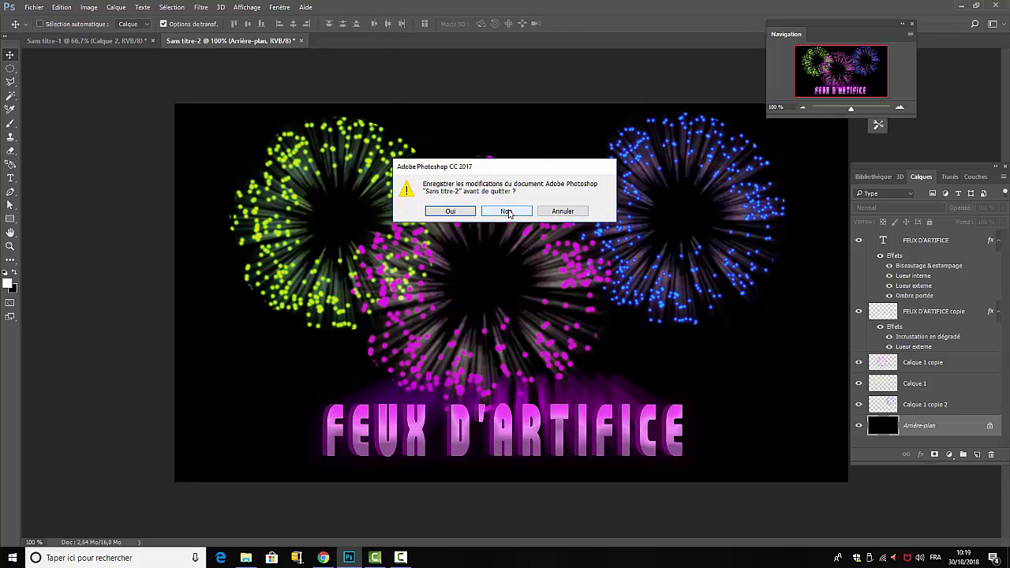
left_click(451, 211)
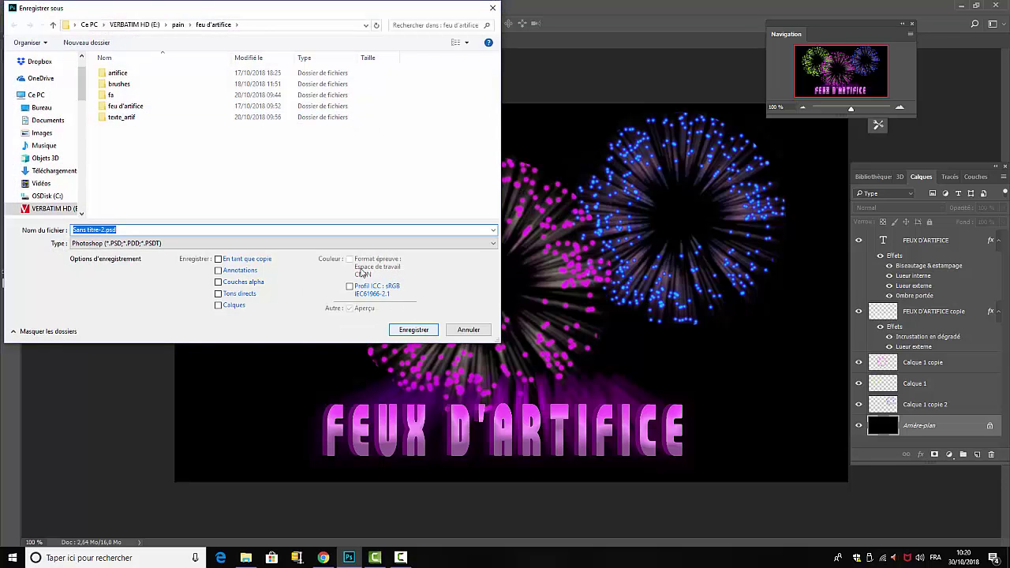
left_click(412, 332)
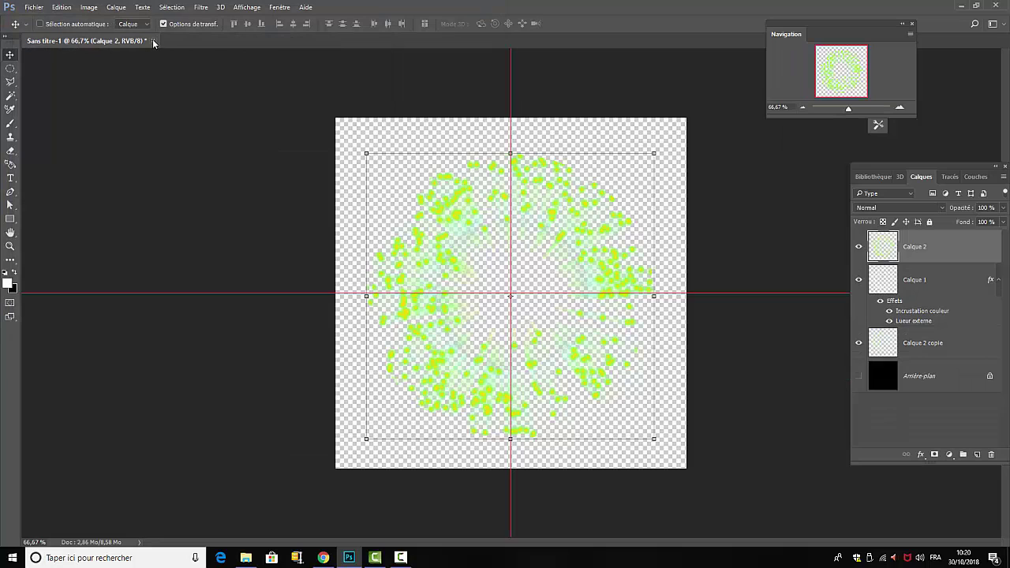
left_click(154, 41)
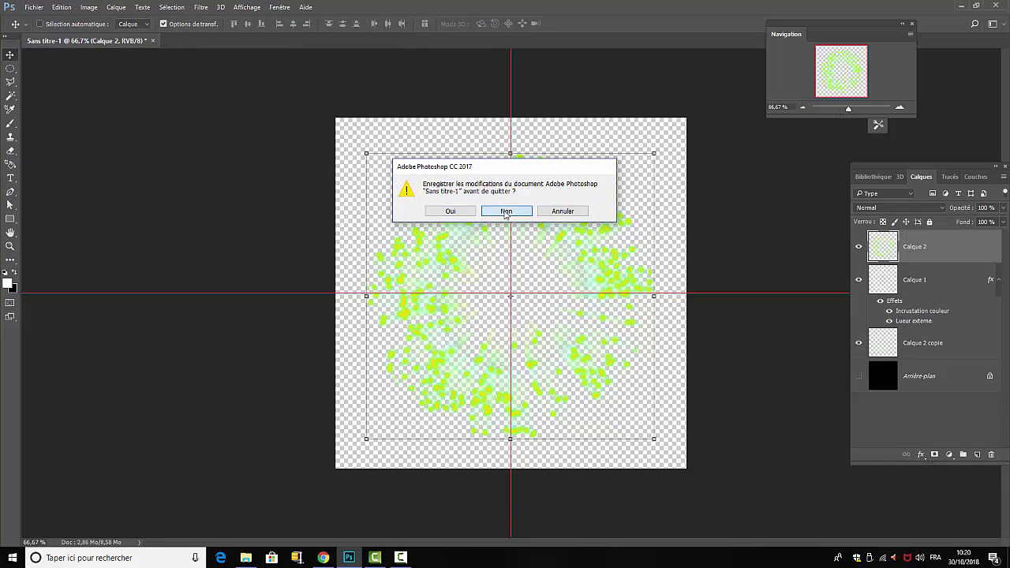
left_click(506, 211)
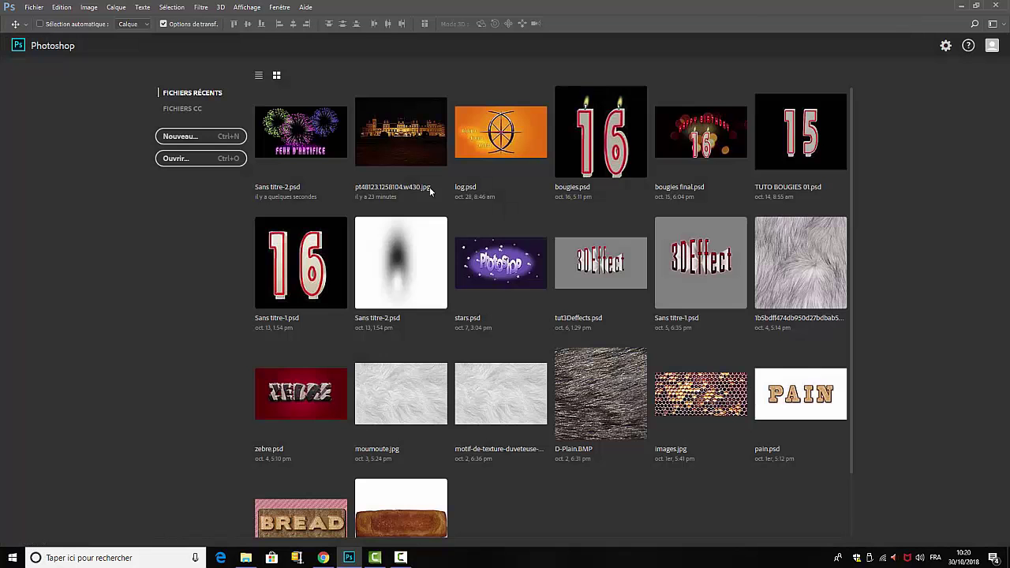
Create a new 1000 x 1000 pixel document at 300 pixels per inch, RGB 8-bit, with a custom black background.
left_click(176, 141)
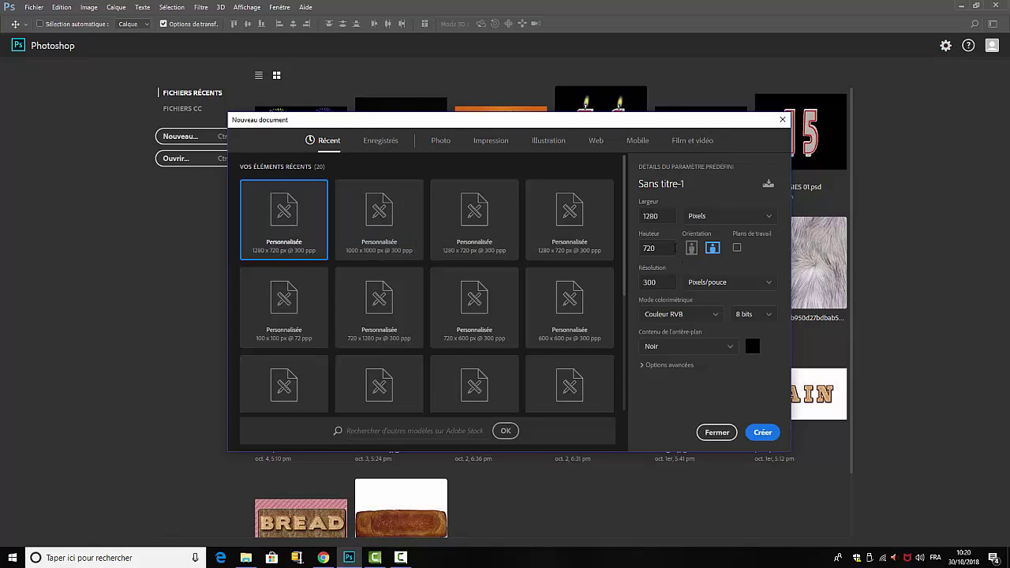
left_click(655, 250)
type("1000")
left_click(673, 282)
left_click(657, 216)
type("10")
left_click(731, 346)
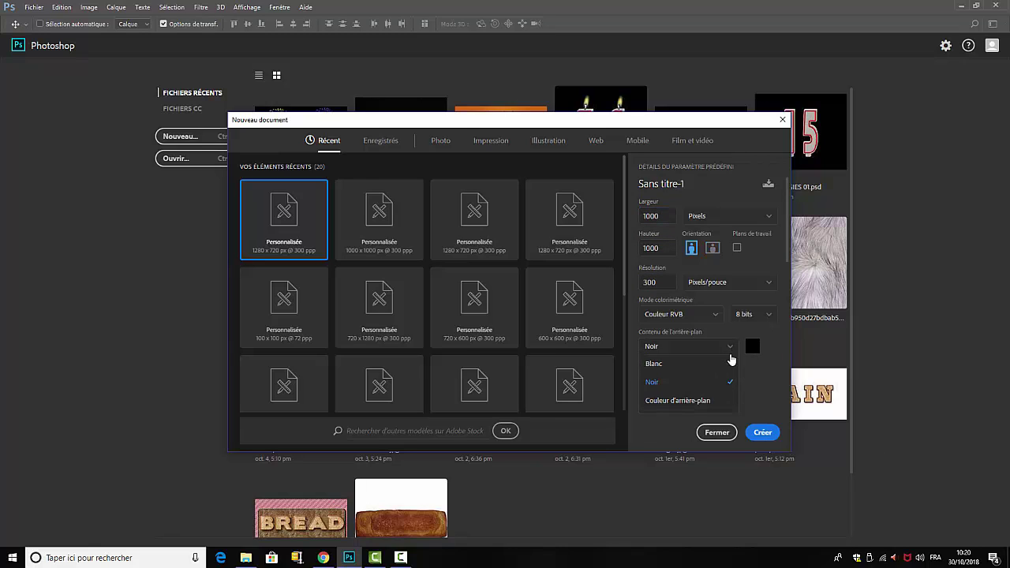
left_click(751, 350)
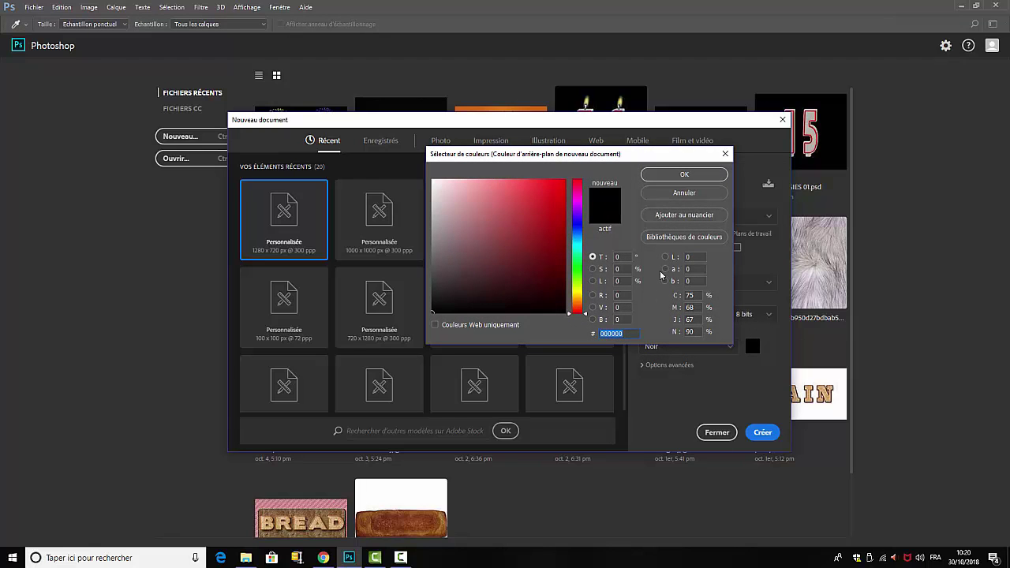
left_click(698, 175)
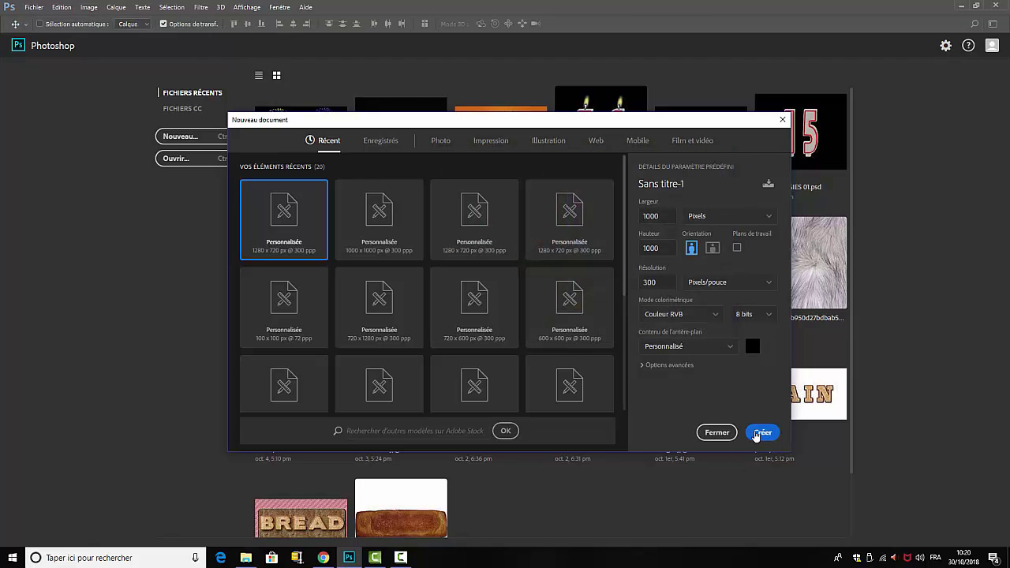
left_click(762, 432)
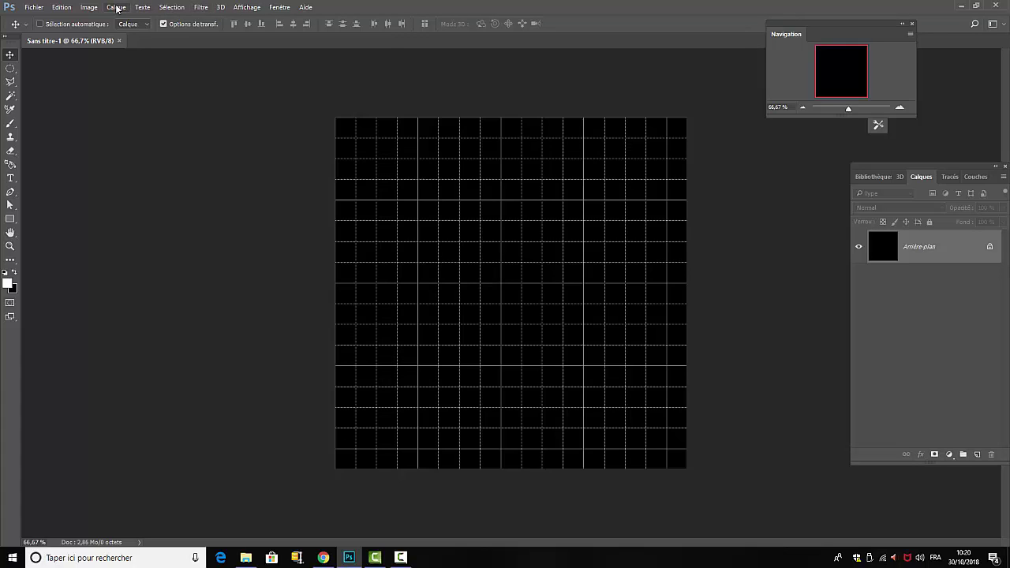
Add a horizontal guide at 500 px.
left_click(251, 10)
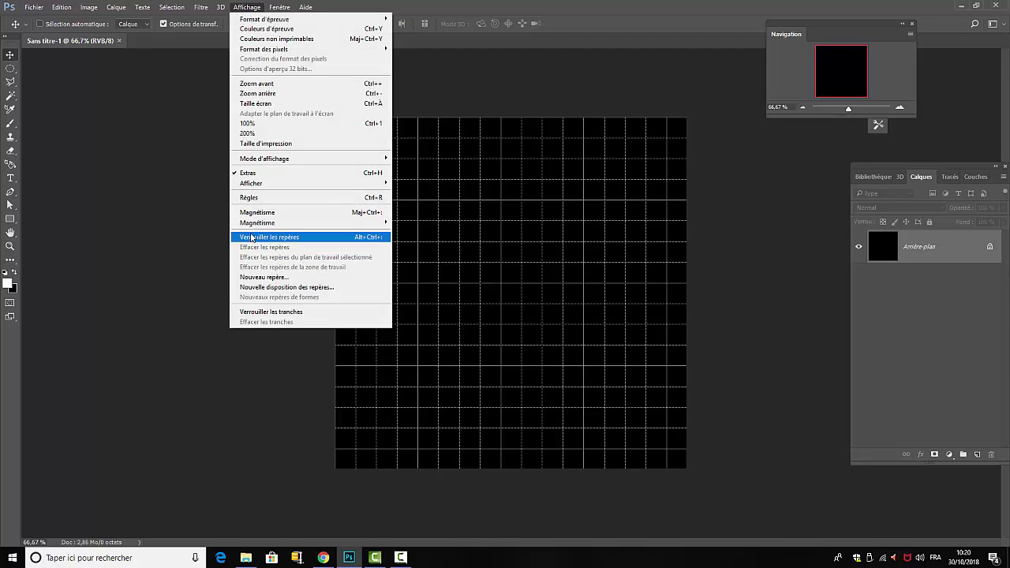
left_click(269, 278)
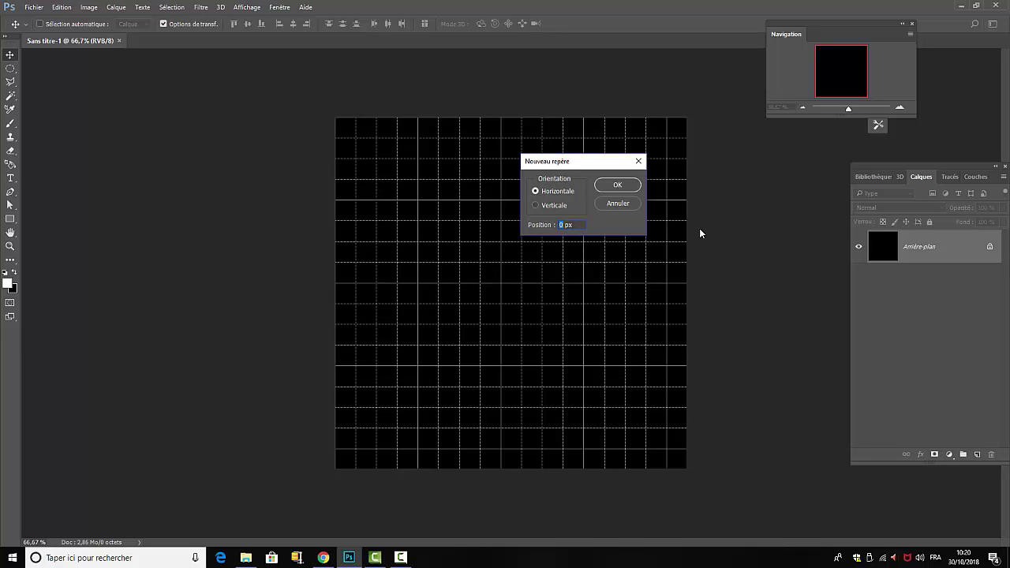
type("500")
left_click(617, 186)
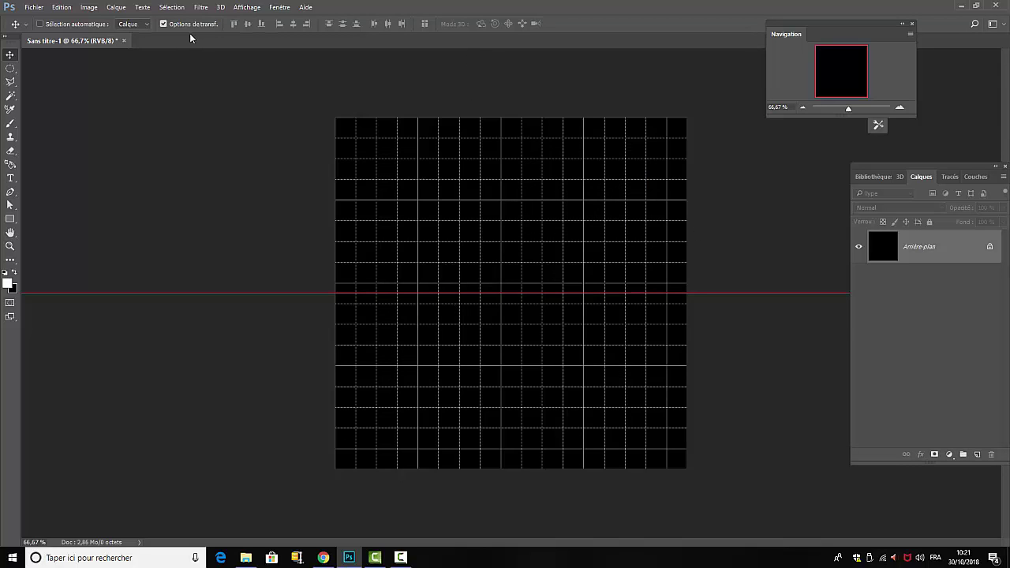
Add a vertical guide at 500 px so that it crosses the horizontal one at the canvas centre.
left_click(247, 7)
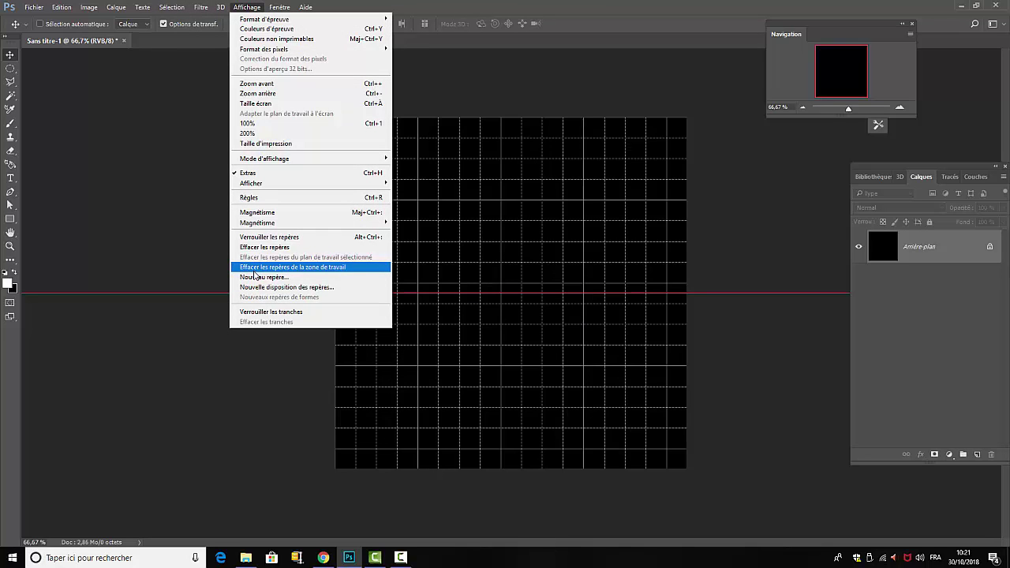
left_click(256, 277)
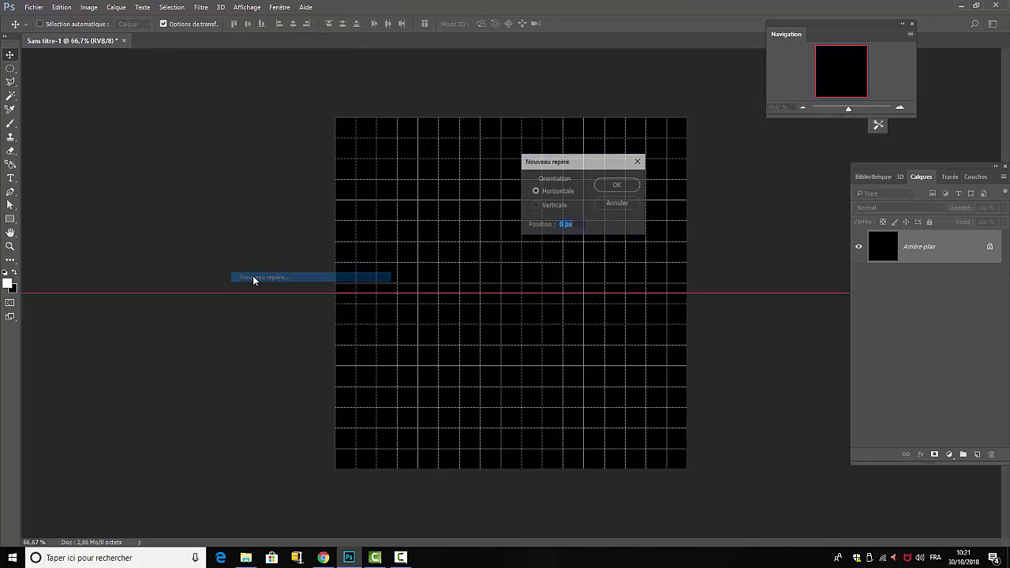
left_click(536, 206)
left_click_drag(562, 226, 538, 229)
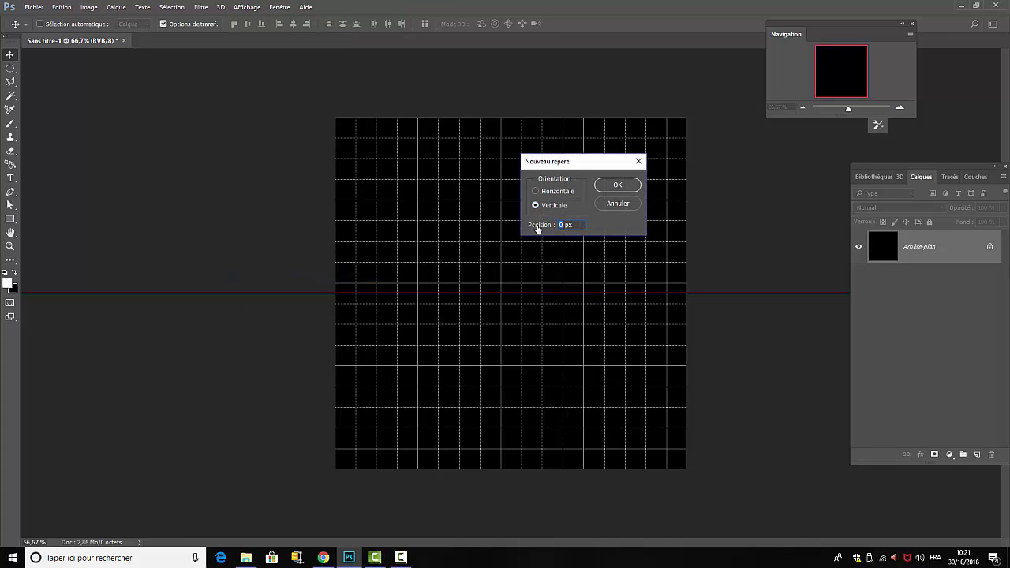
type("500")
left_click(616, 185)
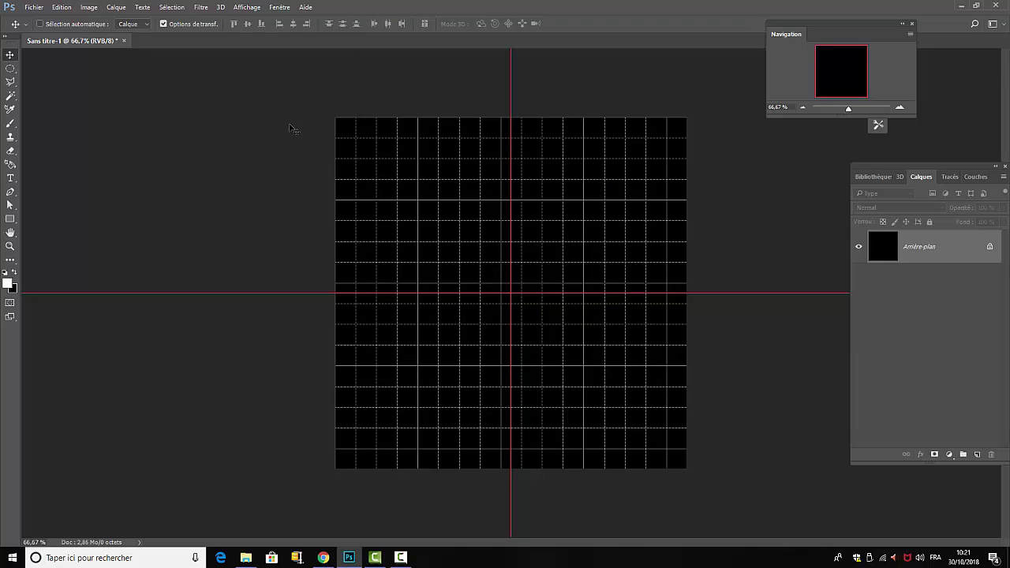
left_click(248, 7)
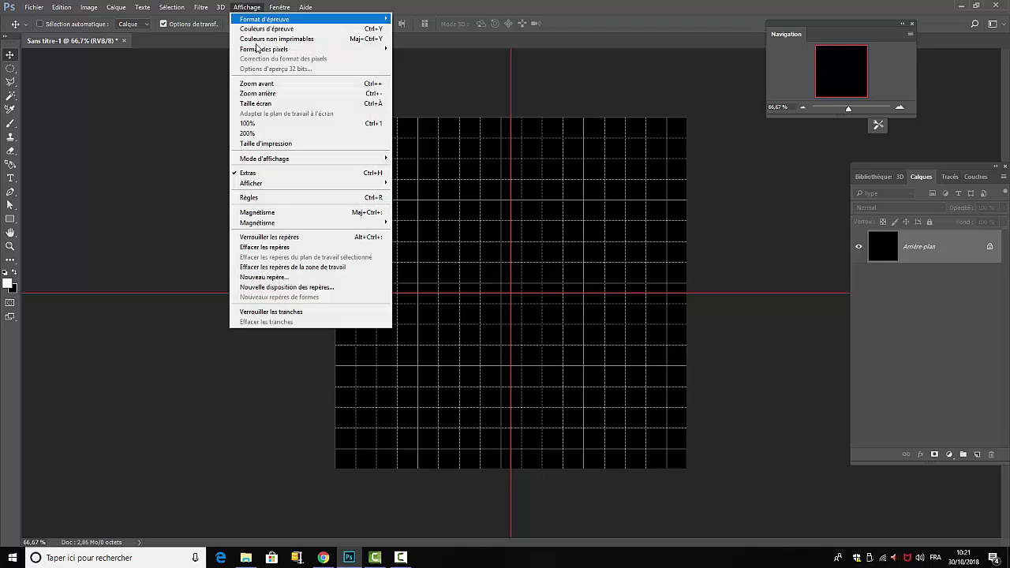
left_click(245, 174)
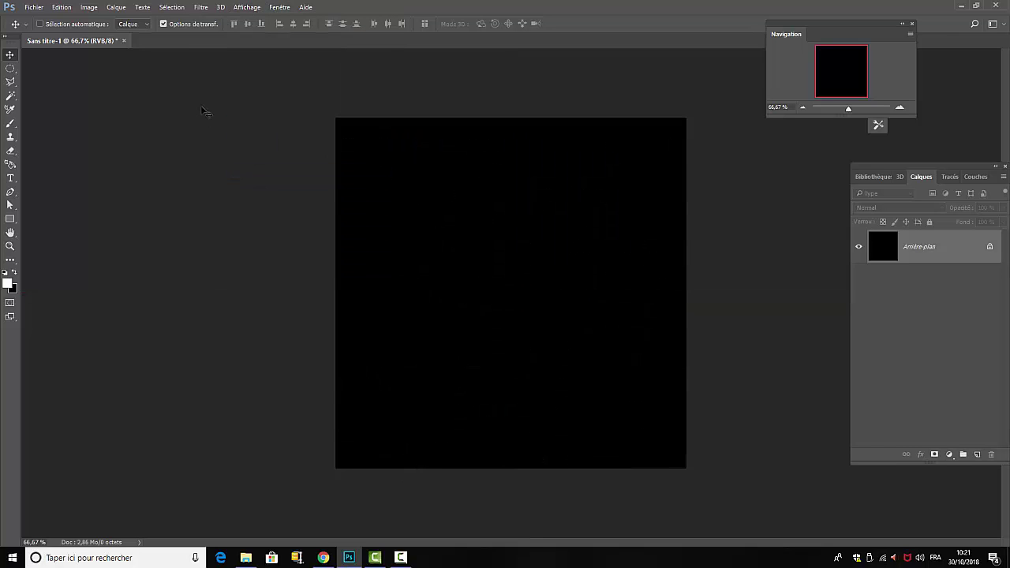
left_click(243, 8)
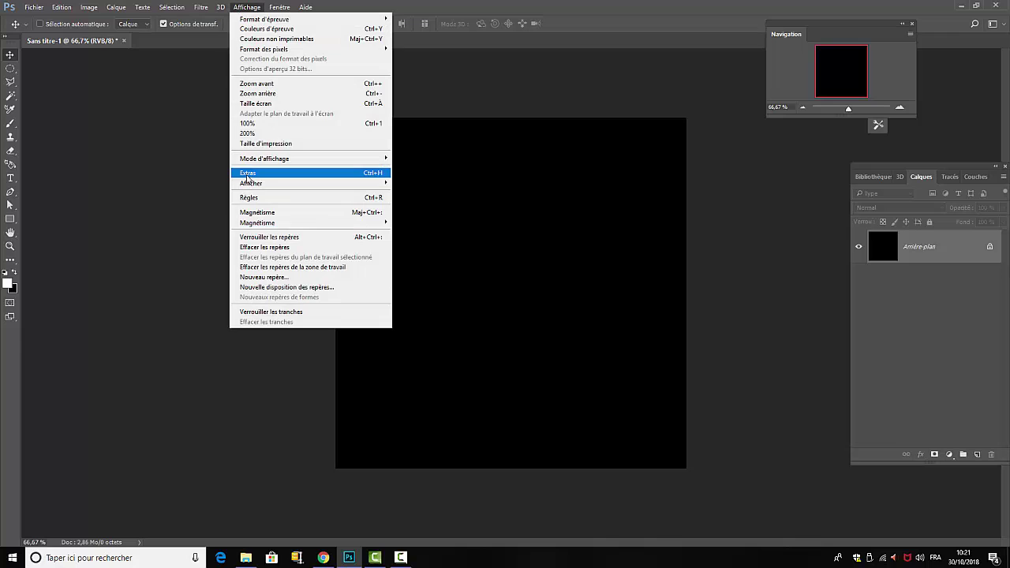
left_click(247, 174)
Turn off only the grid display, keeping the two centre guides shown.
left_click(246, 10)
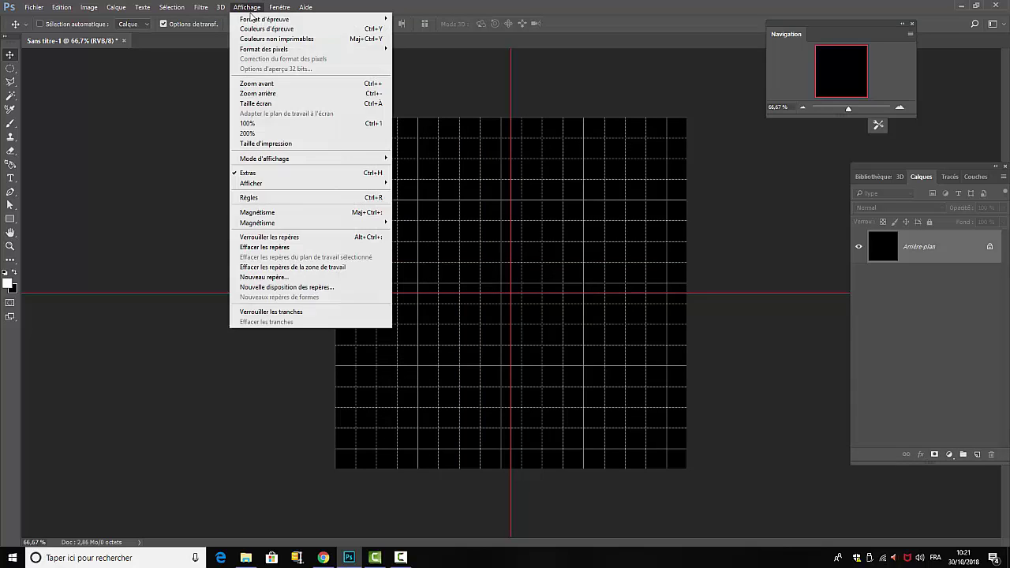
mouse_move(371, 188)
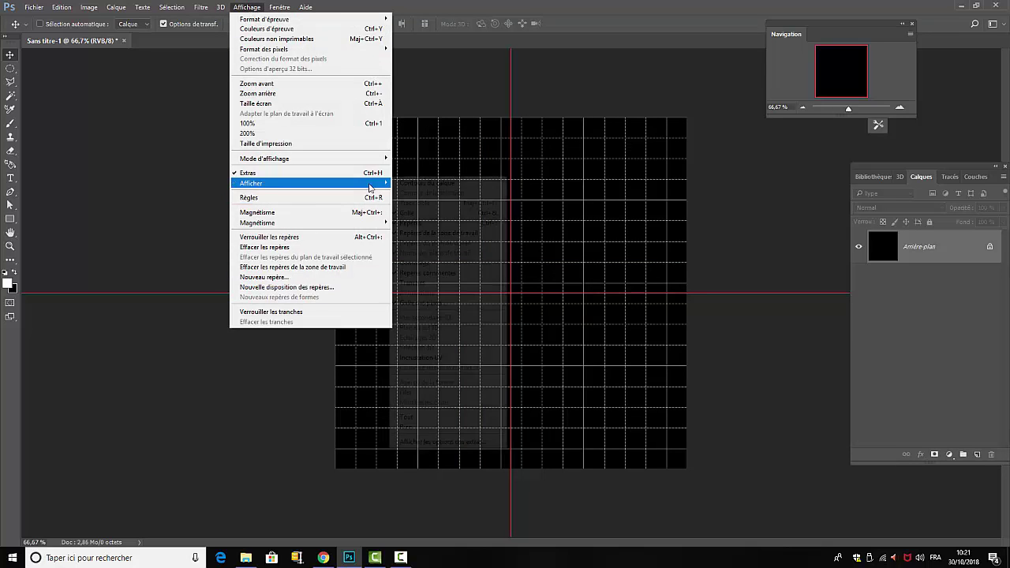
left_click(405, 213)
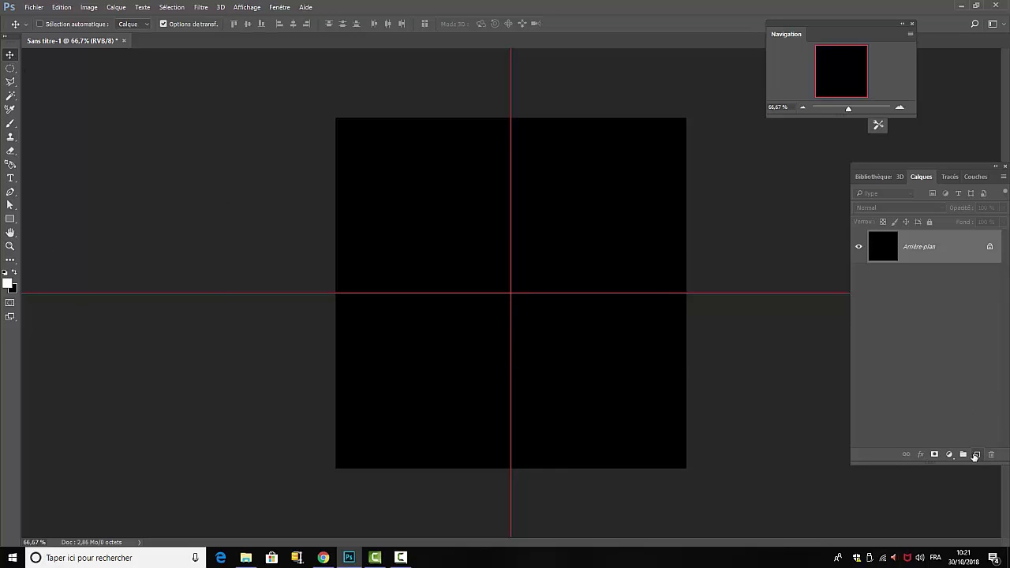
Add an empty layer above the background and draw a roughly circular selection around the guides' intersection with the Elliptical Marquee.
left_click(978, 455)
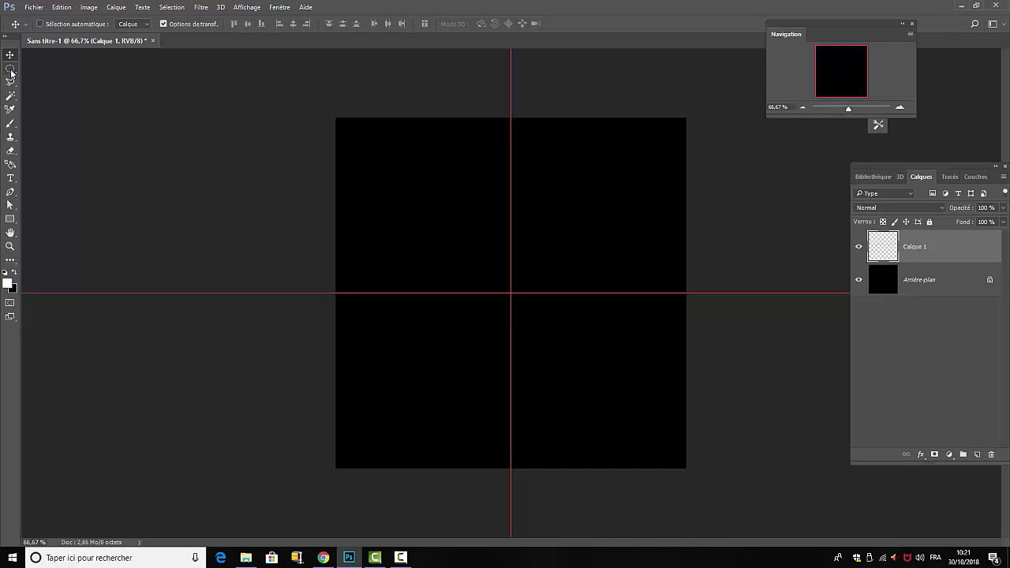
left_click_drag(15, 73, 76, 82)
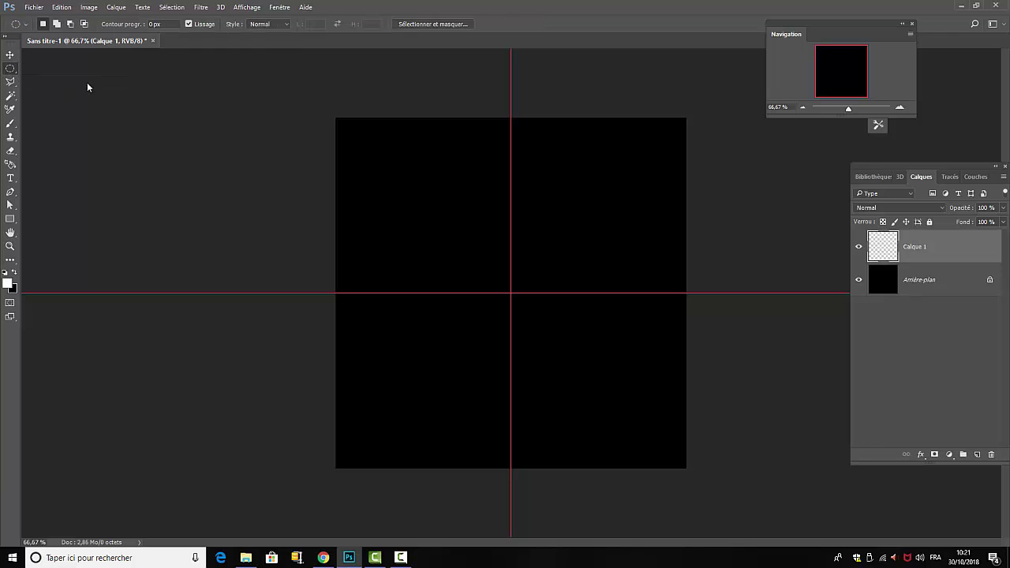
left_click_drag(438, 195, 643, 410)
Transform the elliptical selection to about 139% width and 137% height, centre it on the guides' intersection, and apply the transformation.
left_click(171, 7)
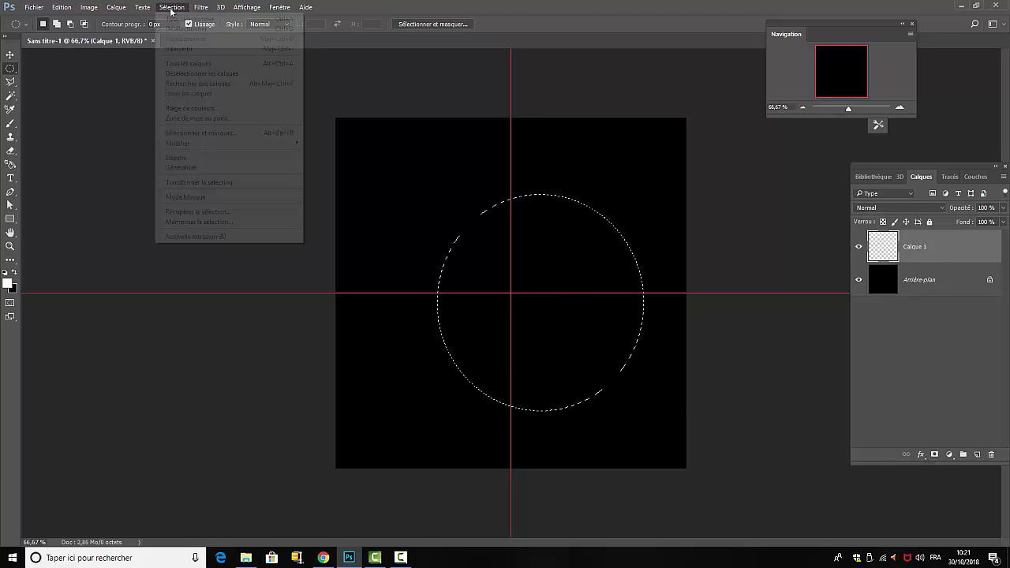
left_click(219, 183)
left_click_drag(555, 239, 543, 255)
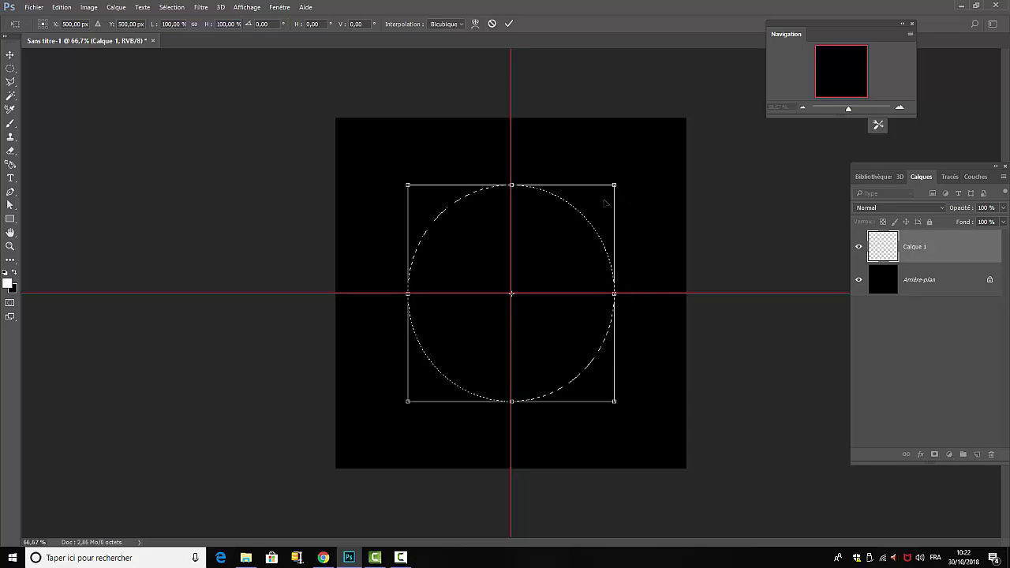
left_click_drag(614, 185, 649, 149)
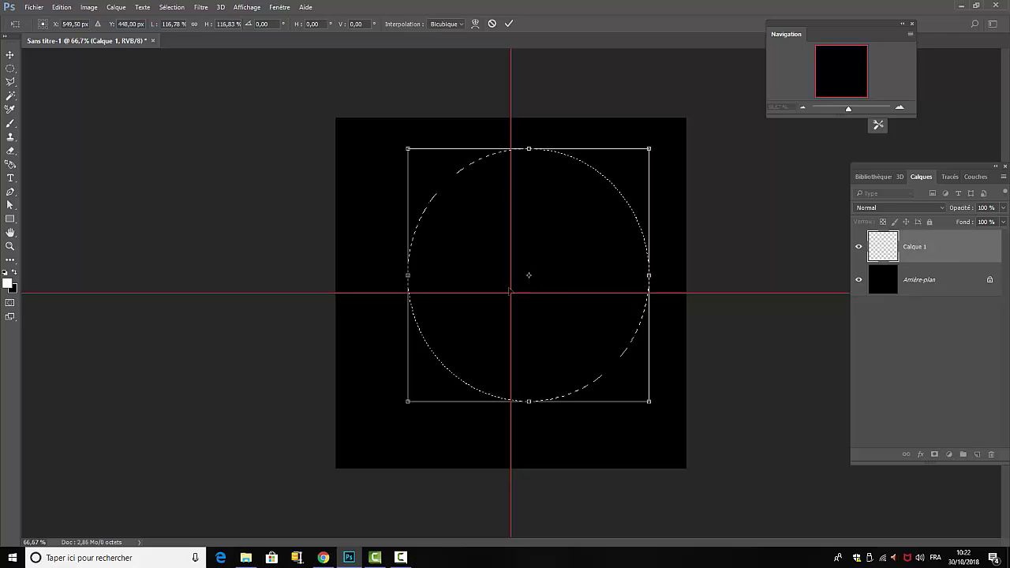
left_click_drag(591, 264, 656, 293)
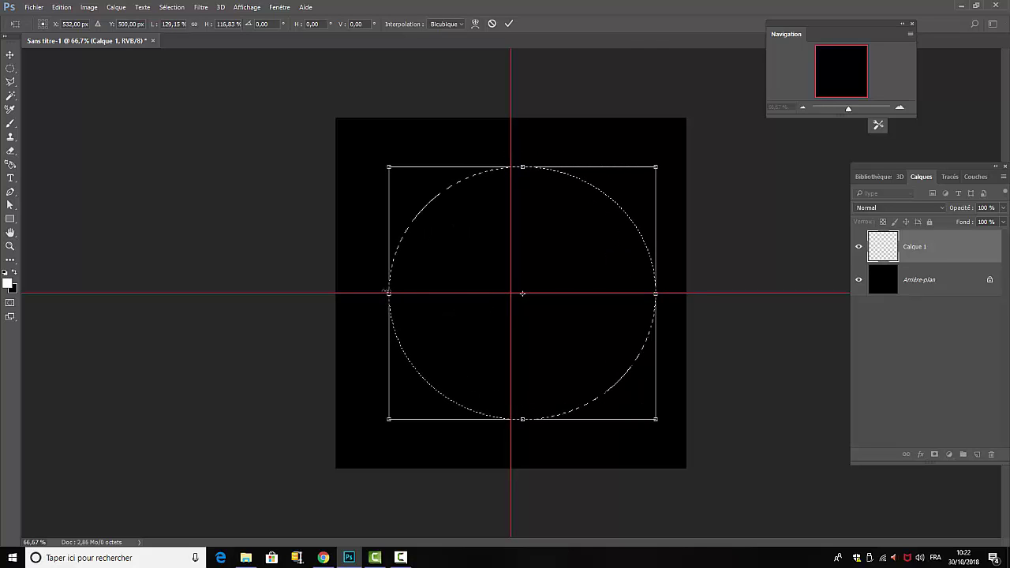
left_click_drag(387, 293, 369, 293)
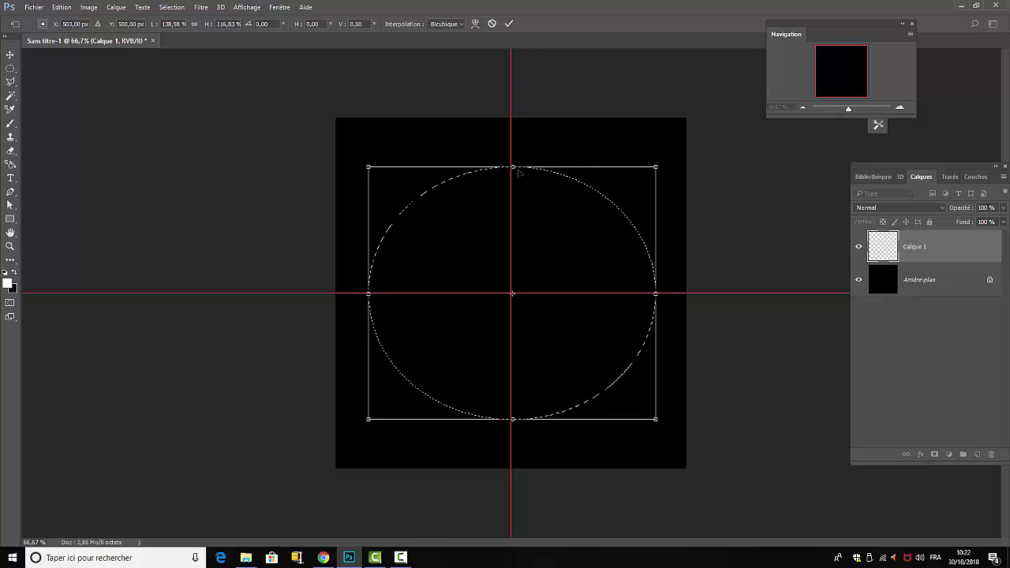
left_click_drag(514, 167, 512, 141)
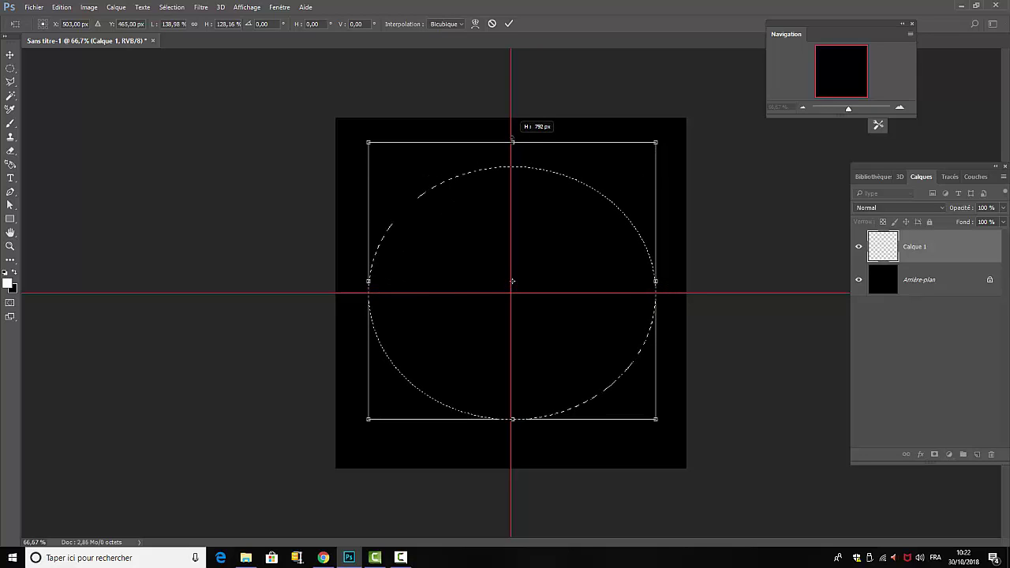
left_click_drag(513, 419, 513, 439)
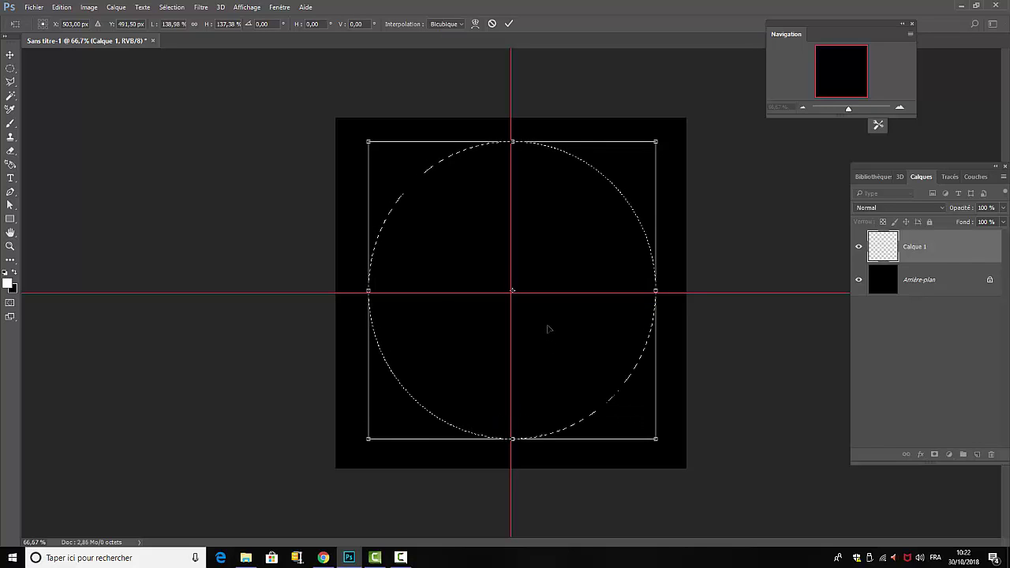
left_click_drag(547, 329, 544, 332)
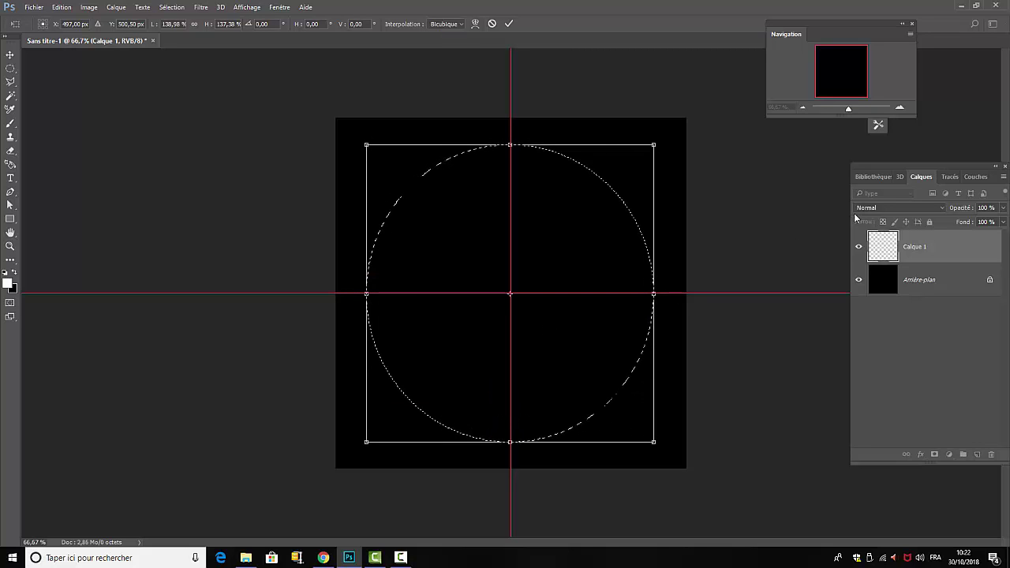
left_click(509, 23)
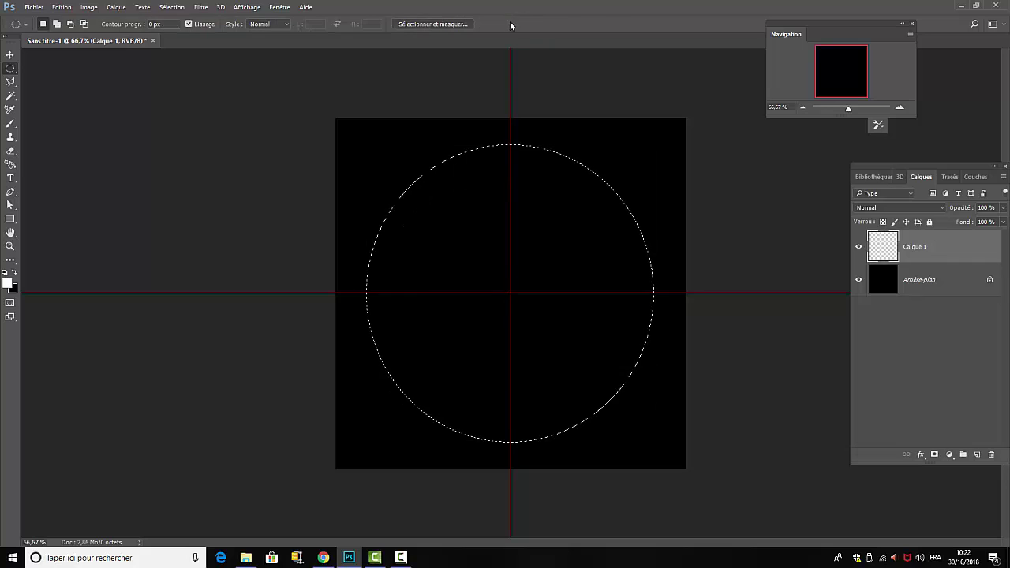
Set up a soft round 20 px brush with 0% hardness and 25% spacing, with all brush dynamics switched off.
left_click(10, 124)
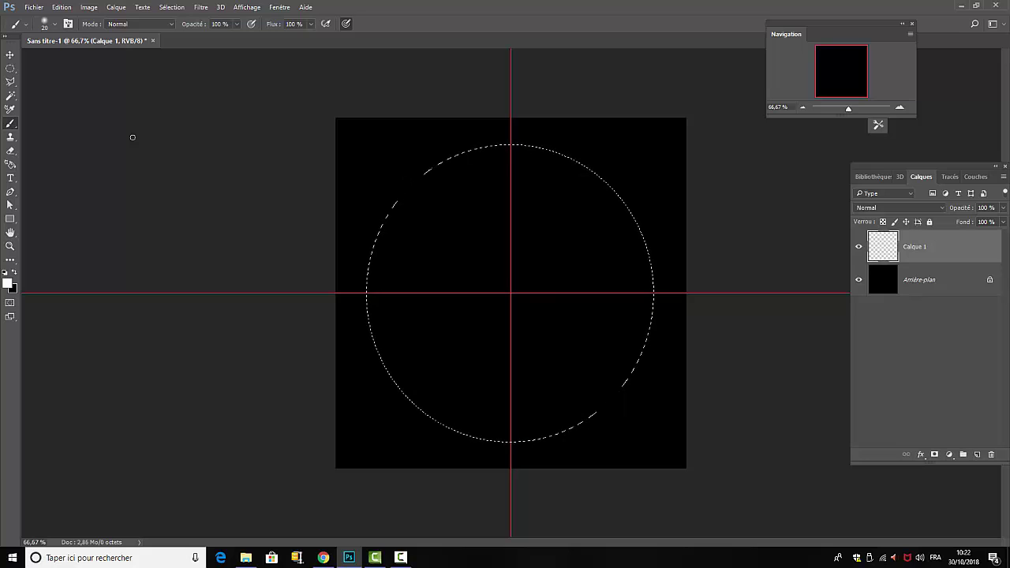
key("F5")
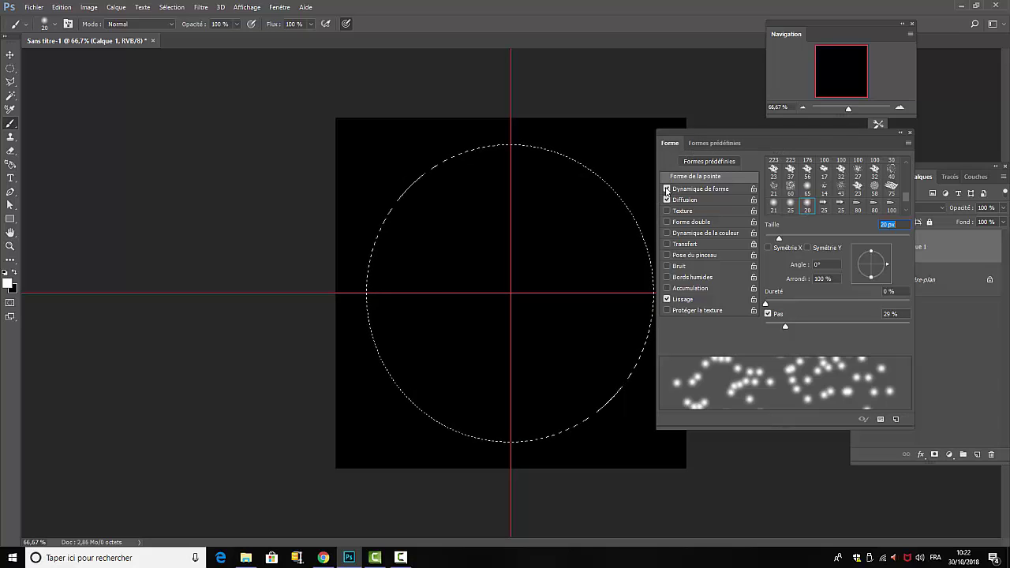
left_click(668, 200)
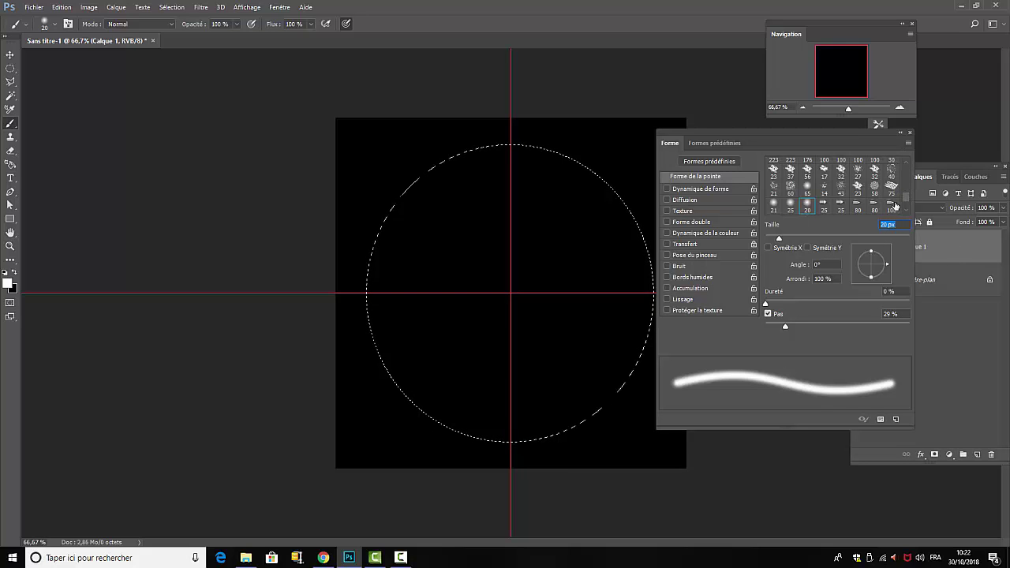
scroll(896, 206, "up", 5)
left_click(772, 164)
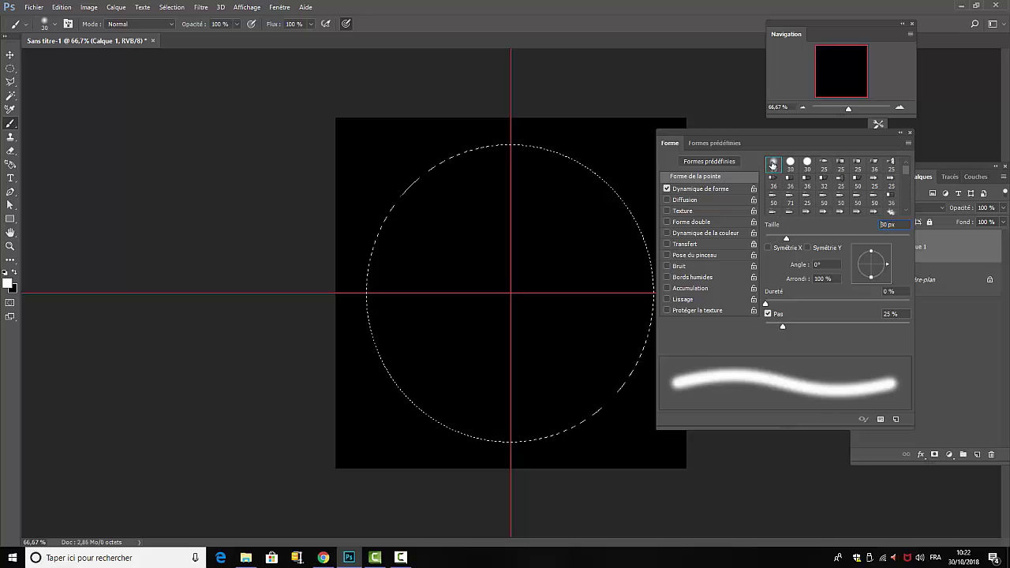
left_click_drag(787, 238, 776, 240)
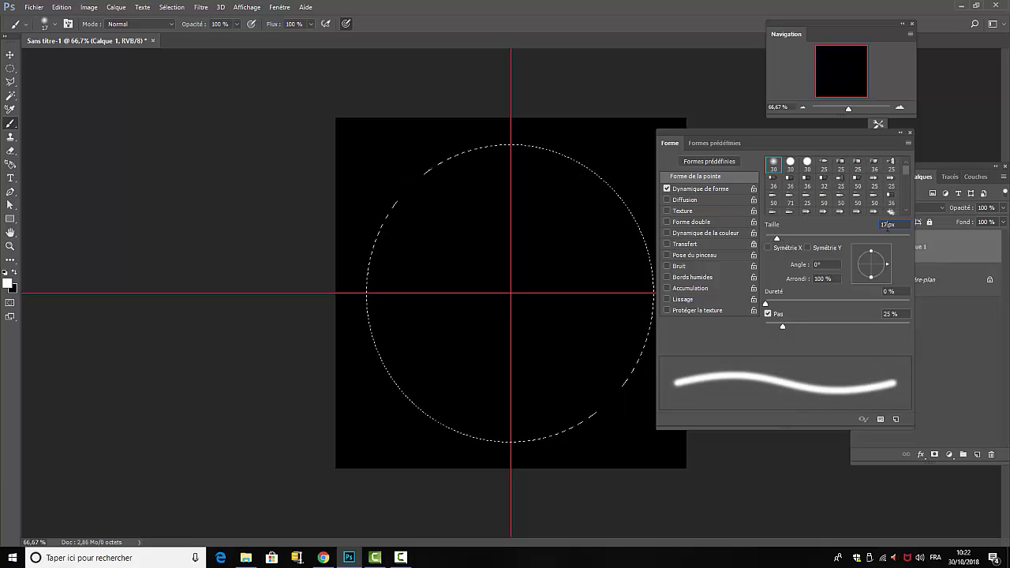
type("0")
key("Return")
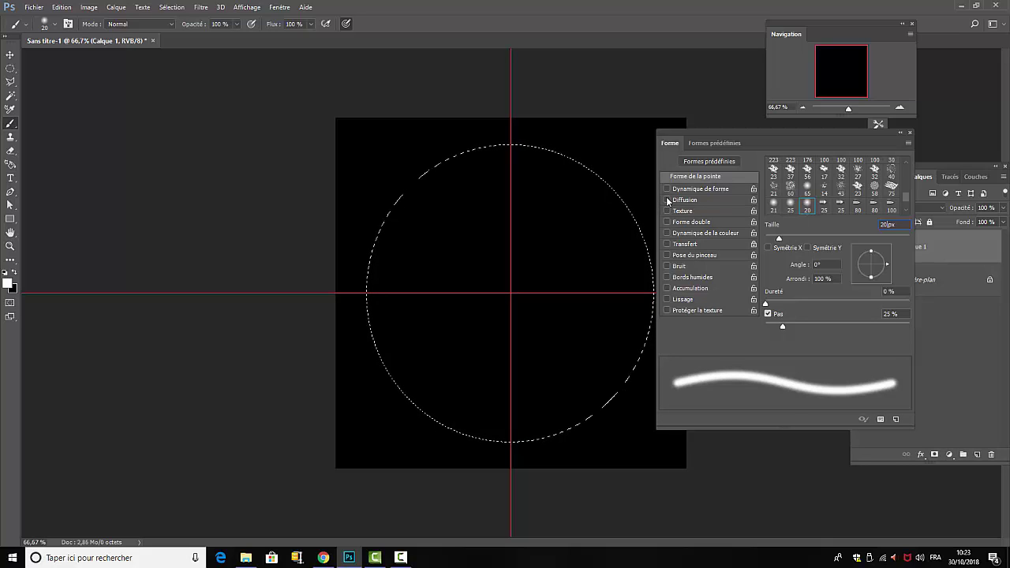
Enable brush scattering (Diffusion) on both axes at 1000%, enable smoothing (Lissage), and close the brush settings.
left_click(667, 199)
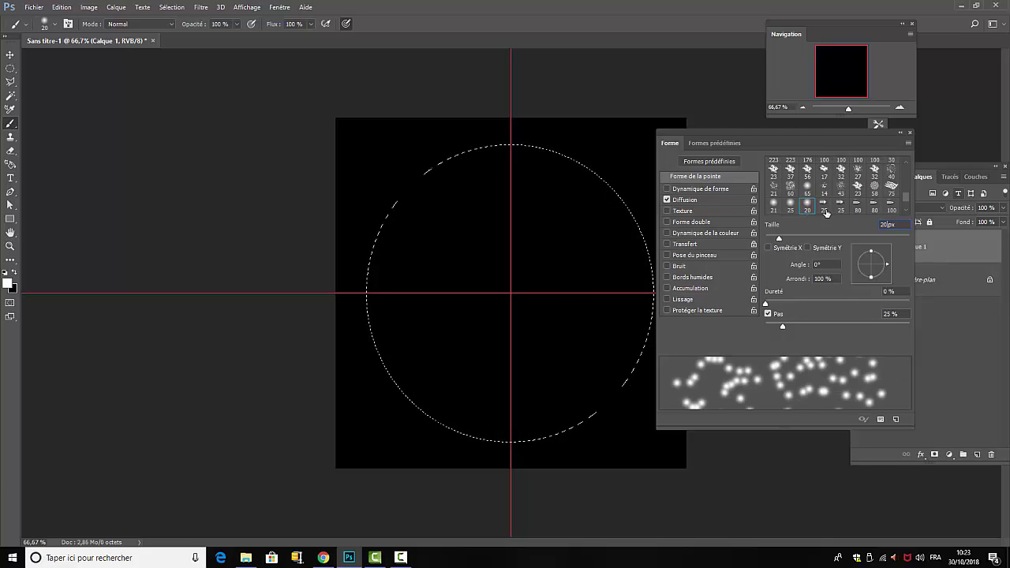
left_click(684, 200)
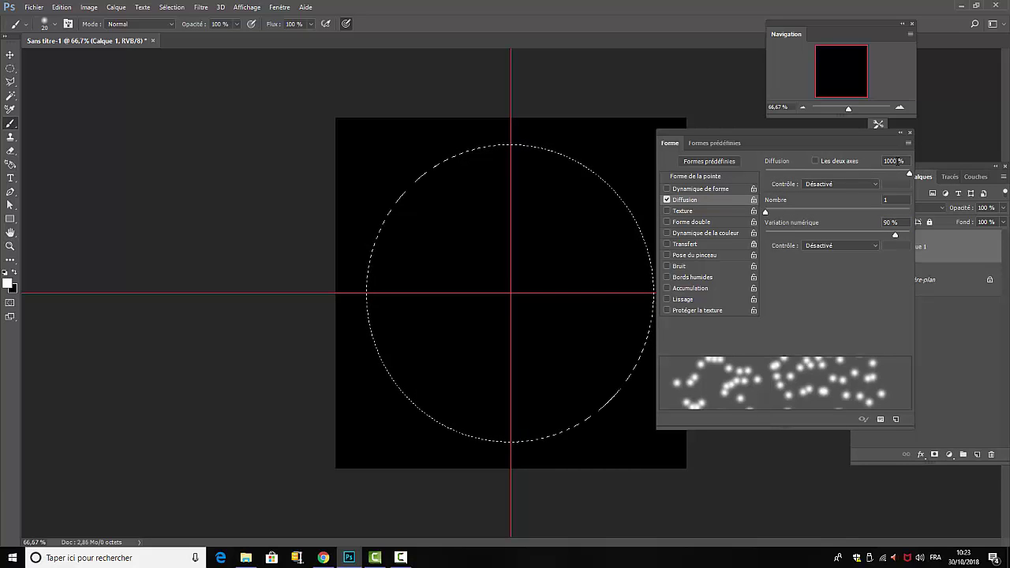
left_click(815, 162)
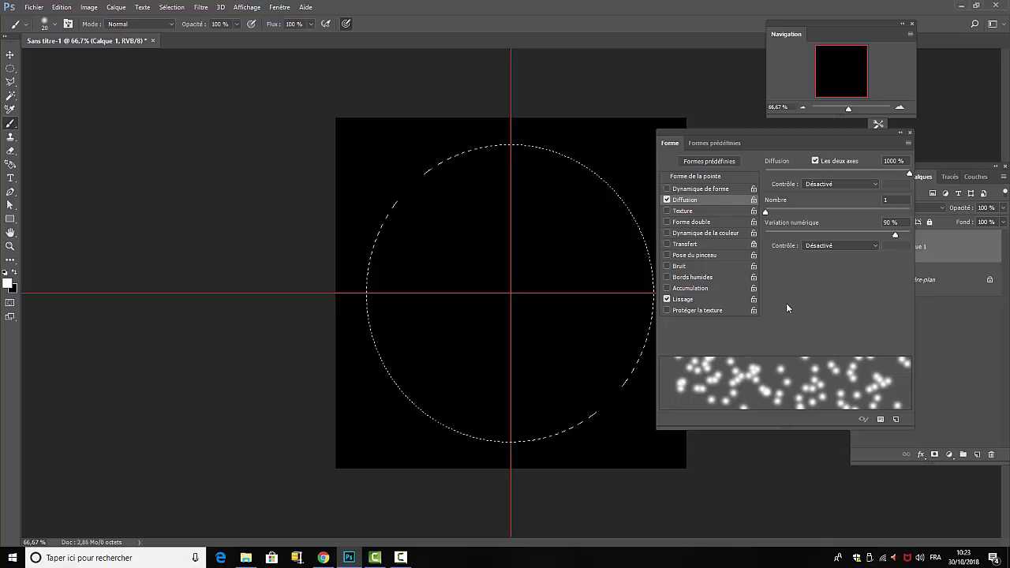
left_click(910, 133)
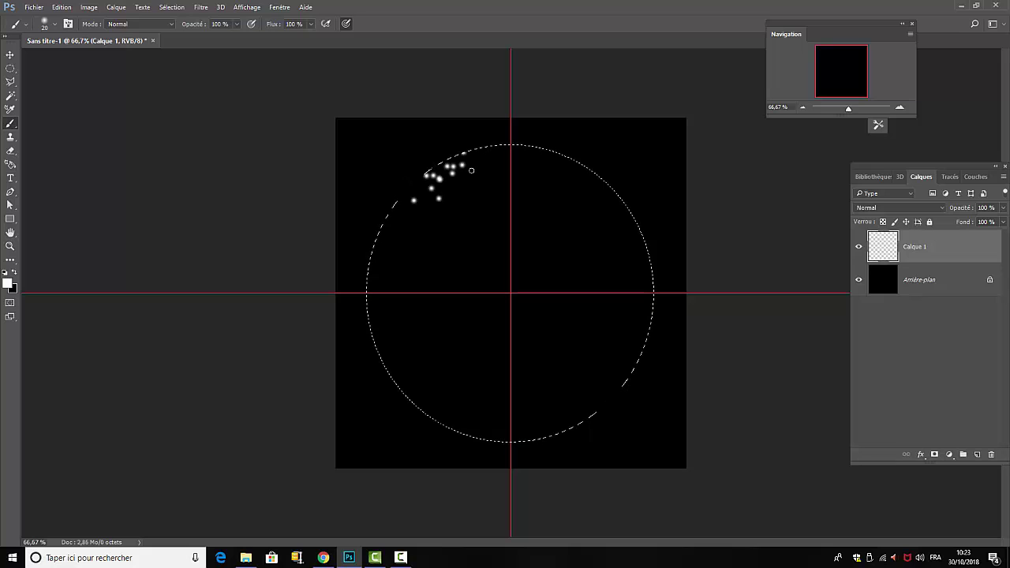
Paint scattered white dots in a ring just inside the circular selection's edge, filling sparse areas and leaving the centre empty.
left_click_drag(559, 173, 581, 175)
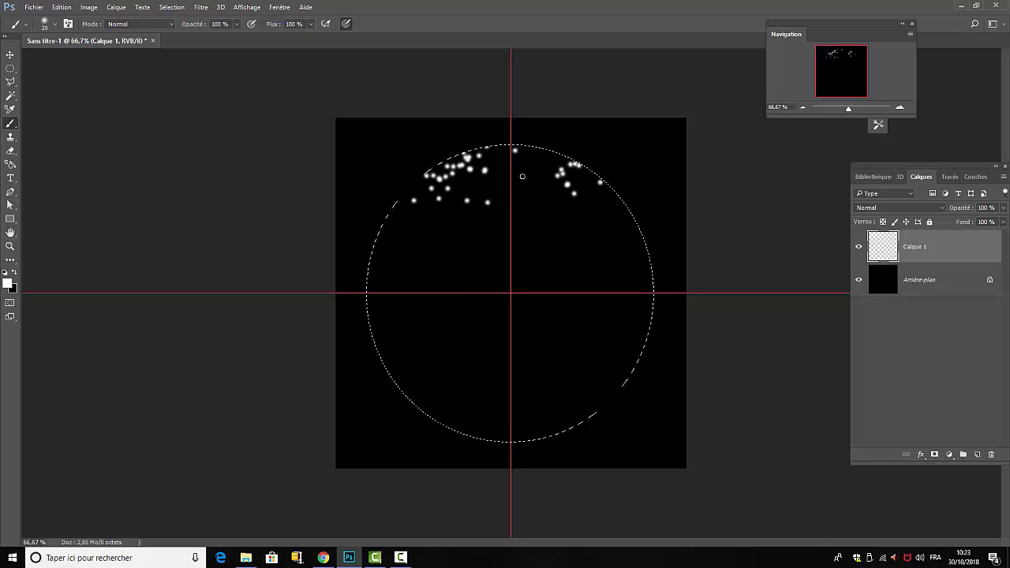
left_click_drag(636, 296, 636, 300)
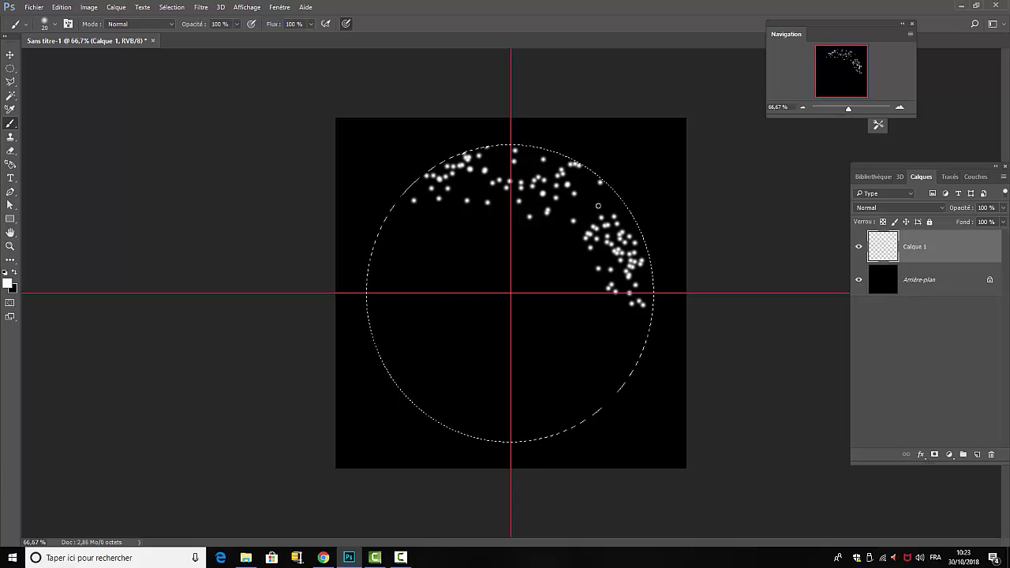
mouse_move(636, 350)
left_mouse_down()
mouse_move(615, 399)
mouse_move(604, 393)
left_mouse_up()
left_click_drag(498, 417, 454, 418)
left_click_drag(378, 263, 395, 367)
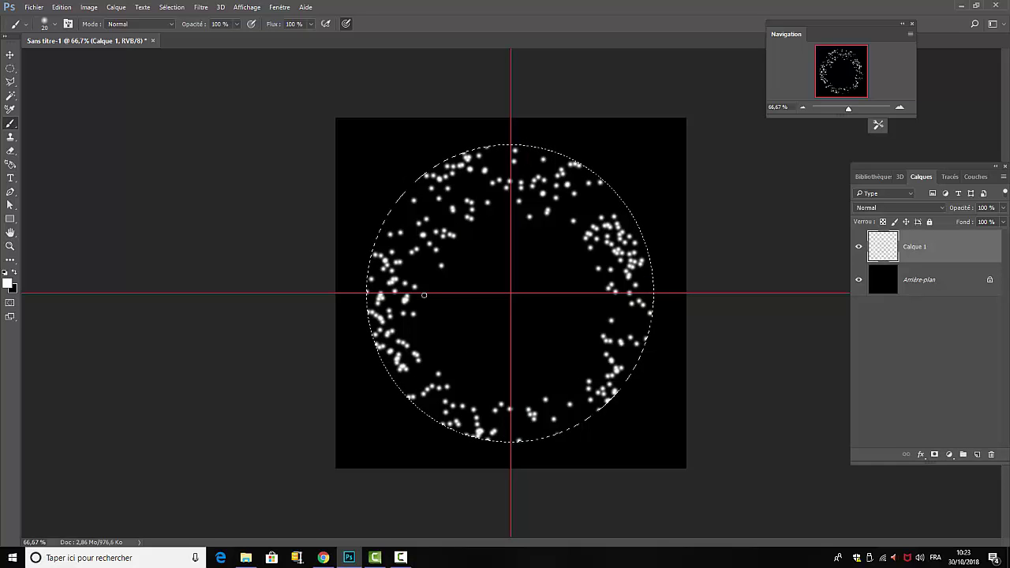
left_click_drag(424, 295, 418, 323)
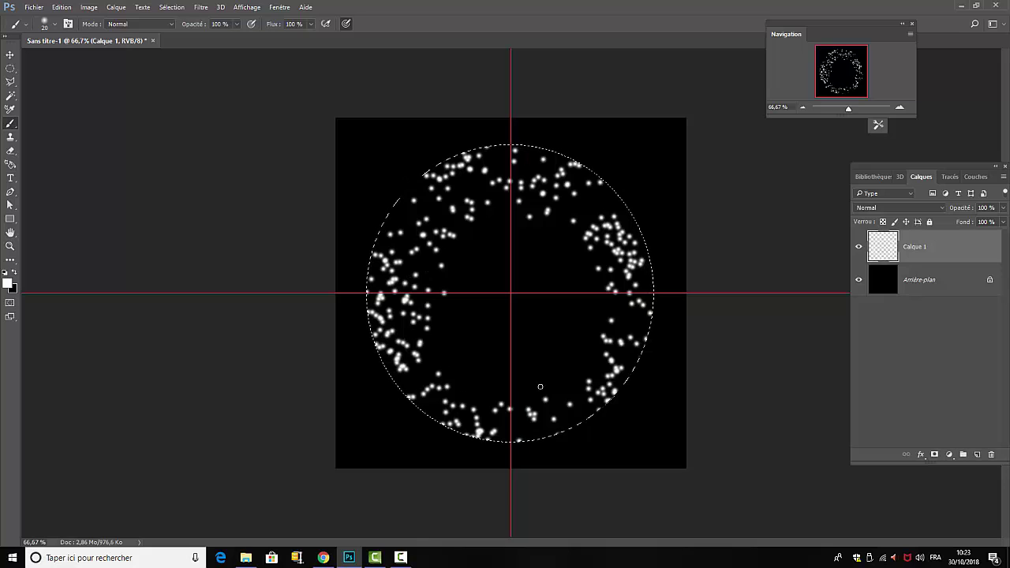
left_click_drag(586, 371, 552, 381)
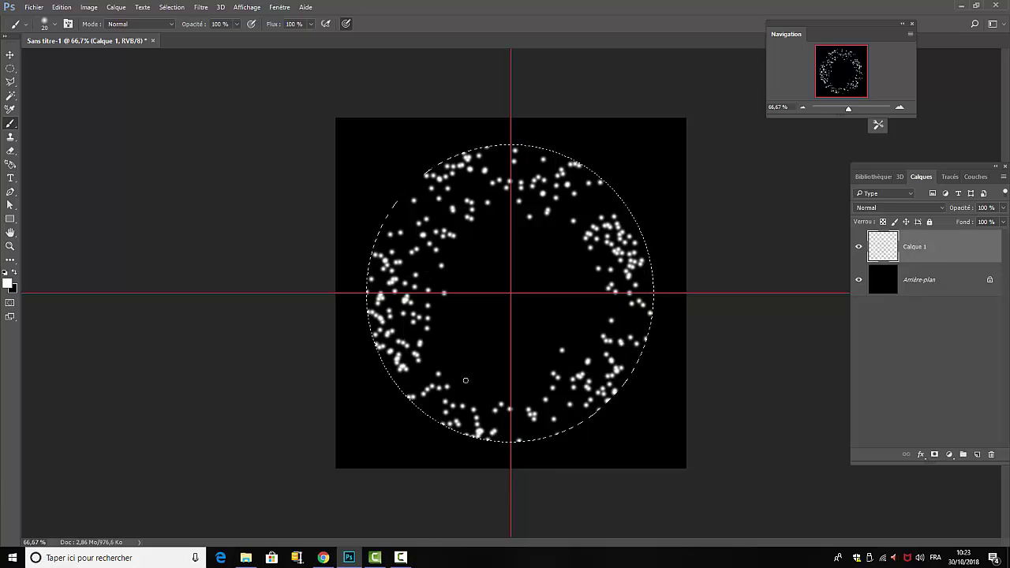
left_click_drag(466, 380, 491, 395)
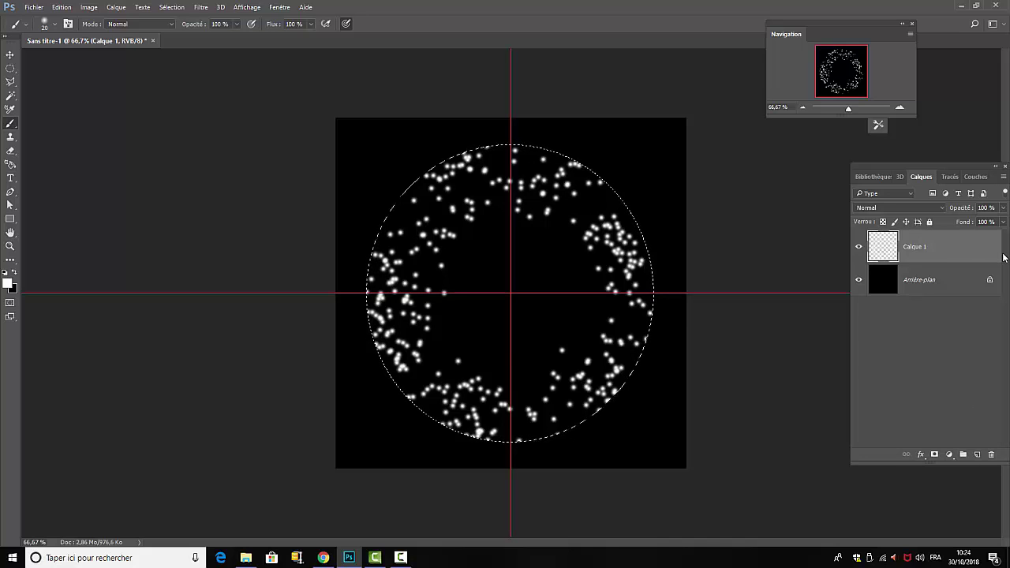
Copy the selected dots onto a new layer and apply a Radial Blur with value 100, Zoom mode and Supérieure quality.
key("ctrl+j")
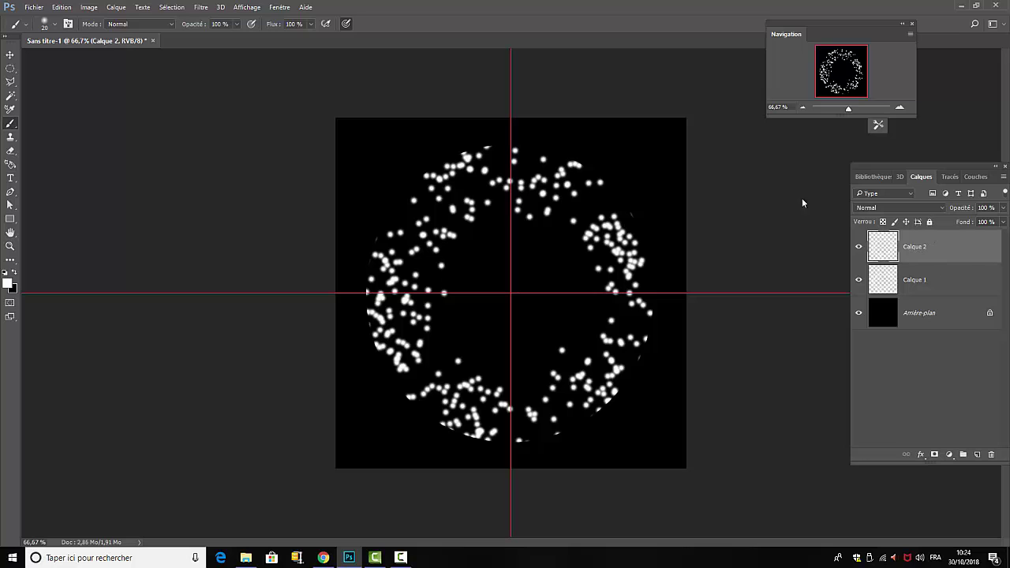
left_click(201, 8)
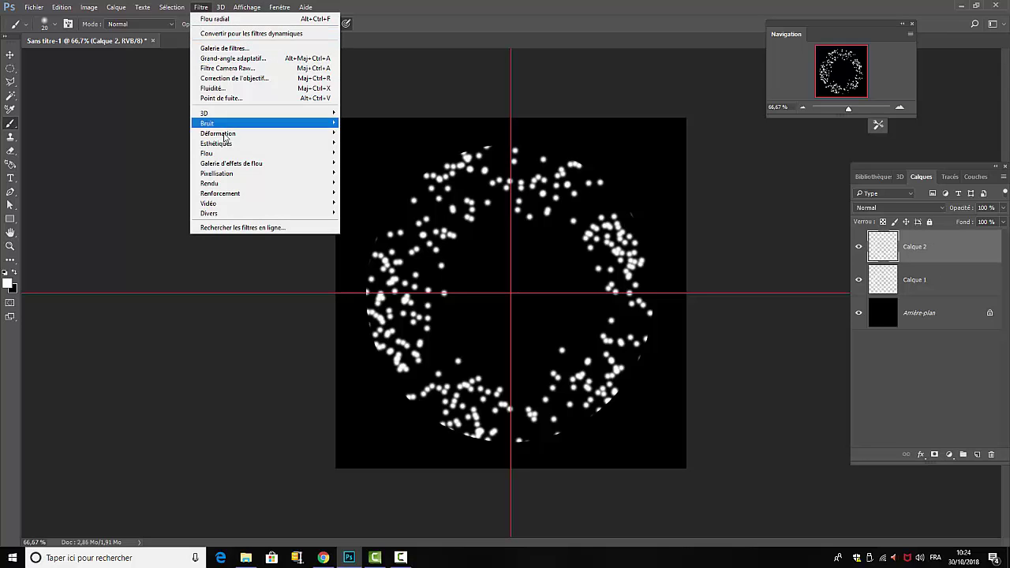
mouse_move(220, 155)
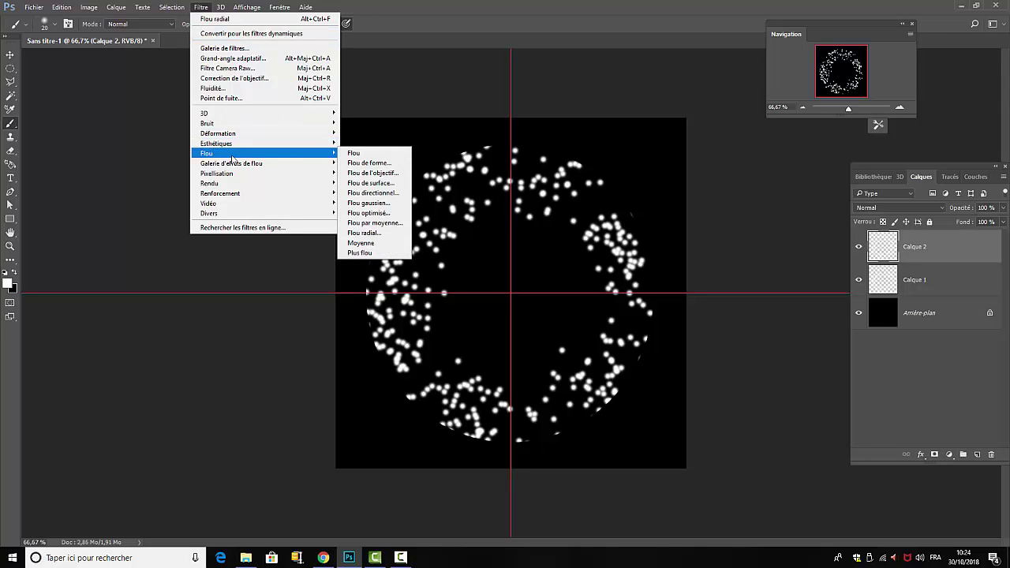
left_click(372, 233)
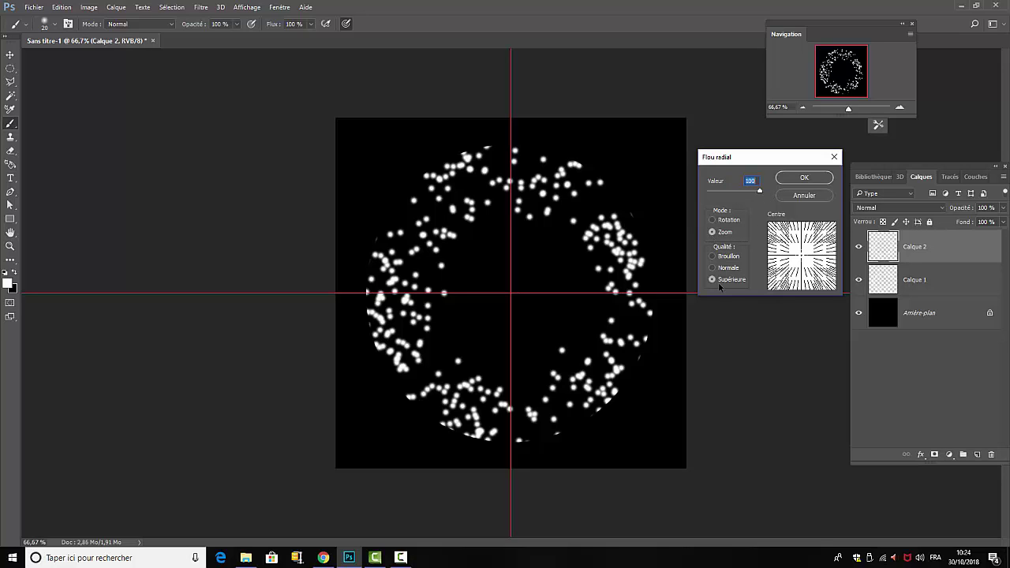
left_click(799, 178)
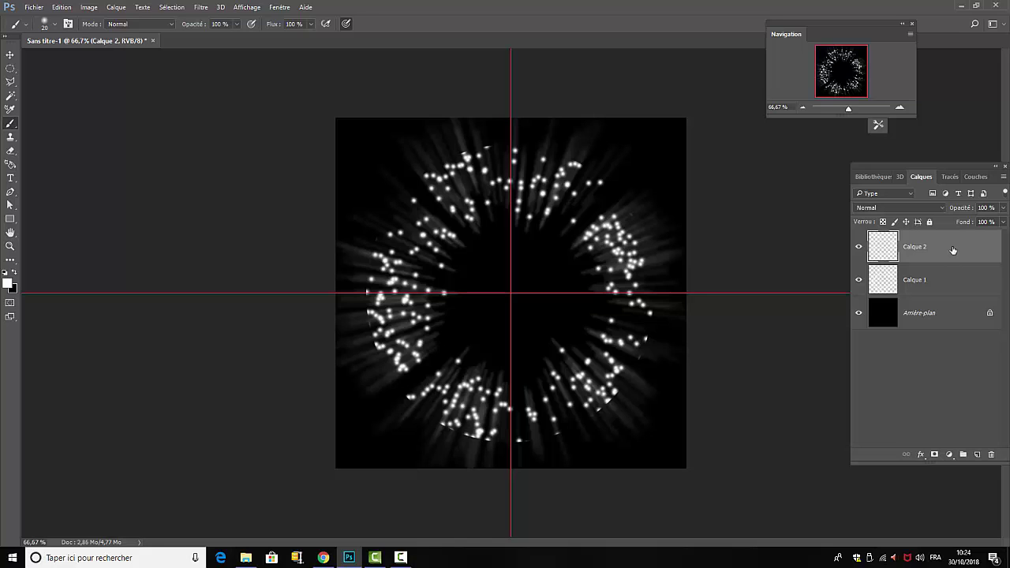
Duplicate the blurred ray layer and reapply the Radial Blur with the same settings to the copy.
key("ctrl+j")
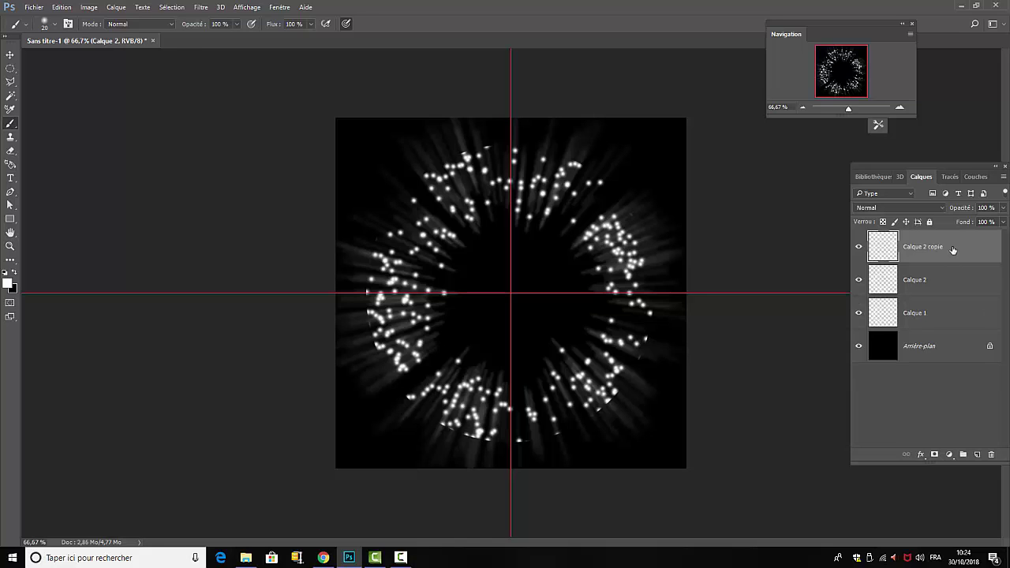
left_click(200, 7)
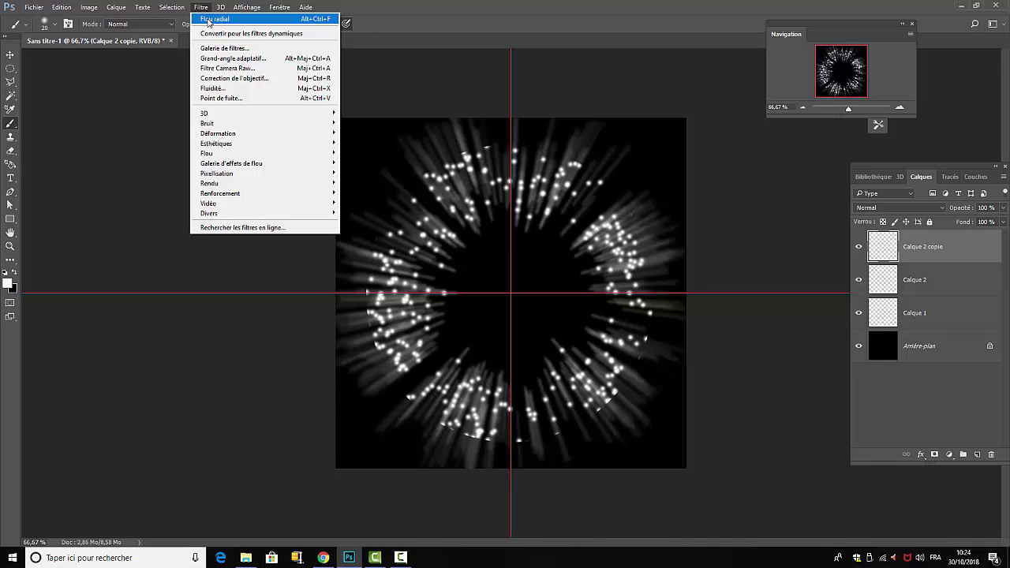
left_click(209, 20)
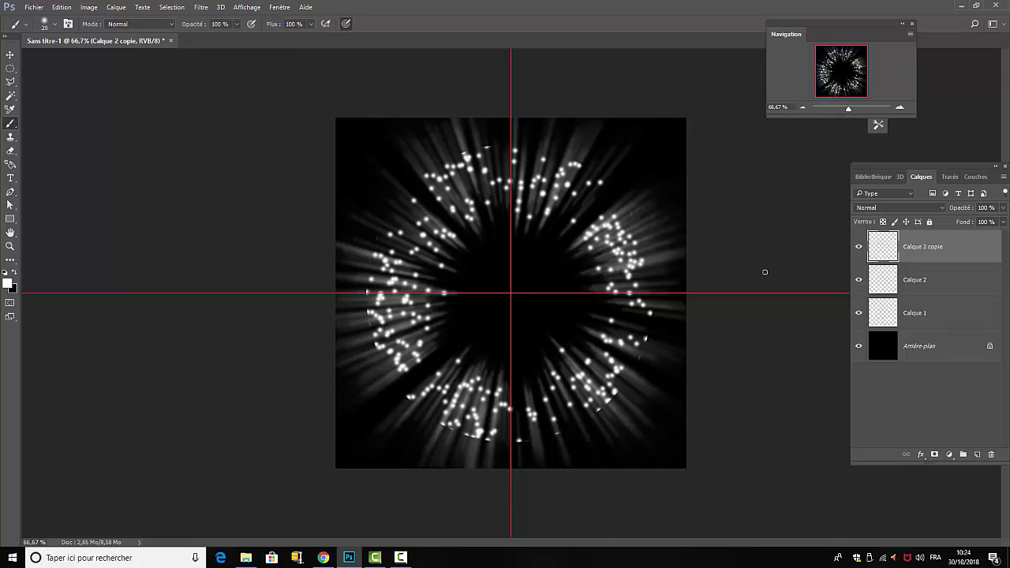
Merge the two blurred ray layers into a single layer above the dots.
left_click(935, 282, "shift")
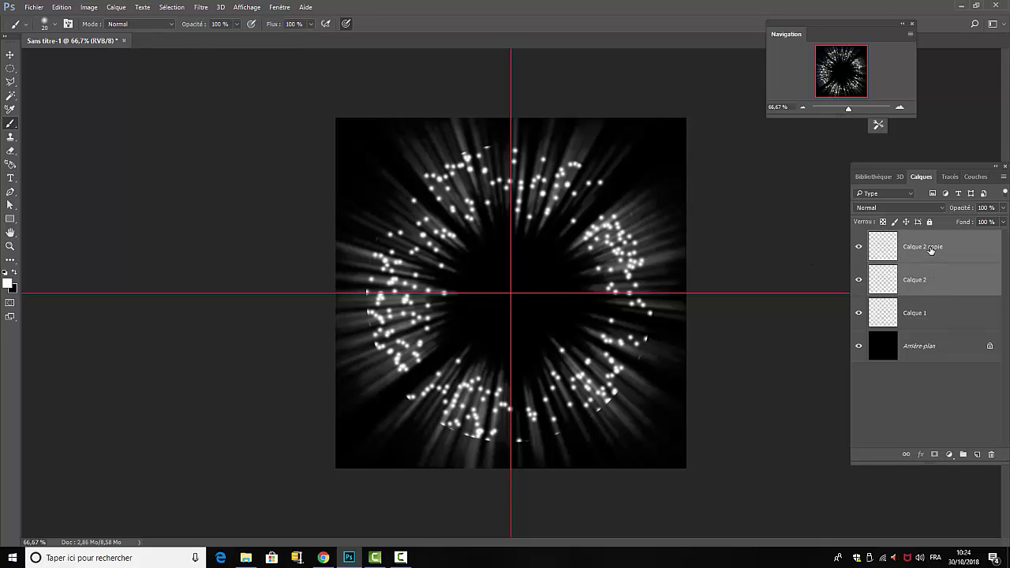
right_click(931, 250)
left_click(786, 382)
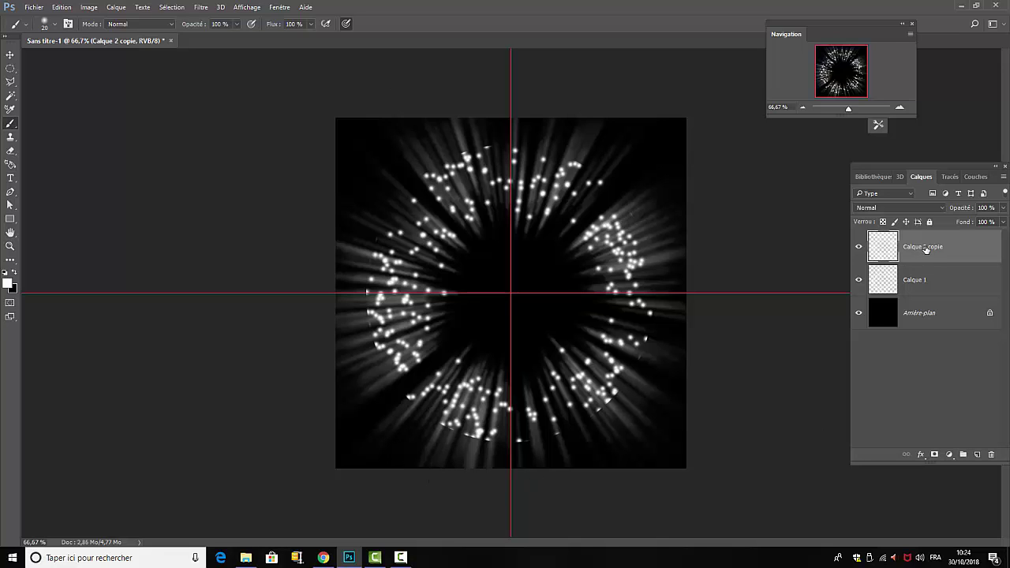
Scale the merged ray layer to about 80.4% and centre it on the guides' intersection, applying the transformation.
left_click(63, 8)
left_click(91, 223)
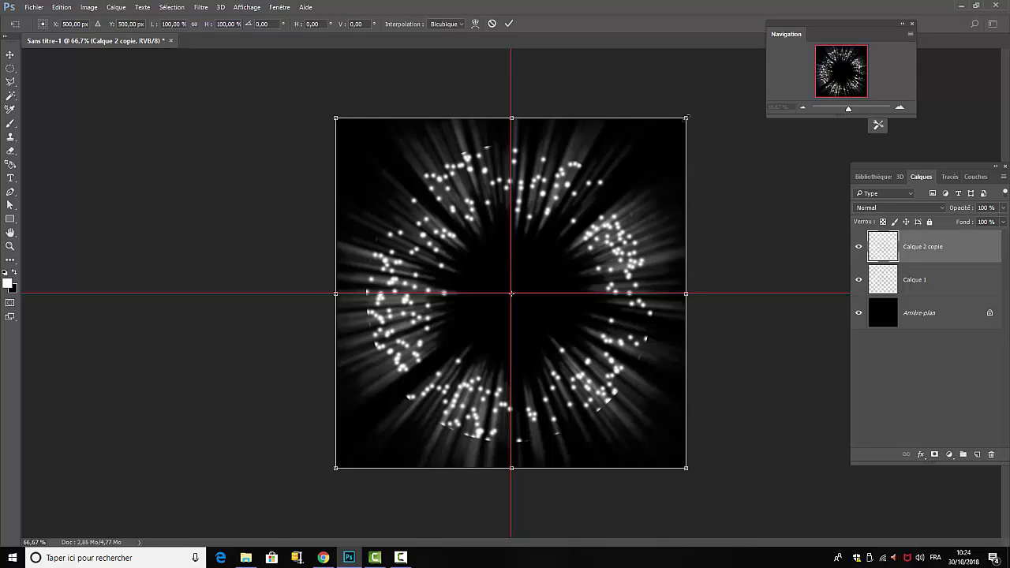
left_click_drag(687, 117, 621, 190)
left_click_drag(494, 321, 526, 287)
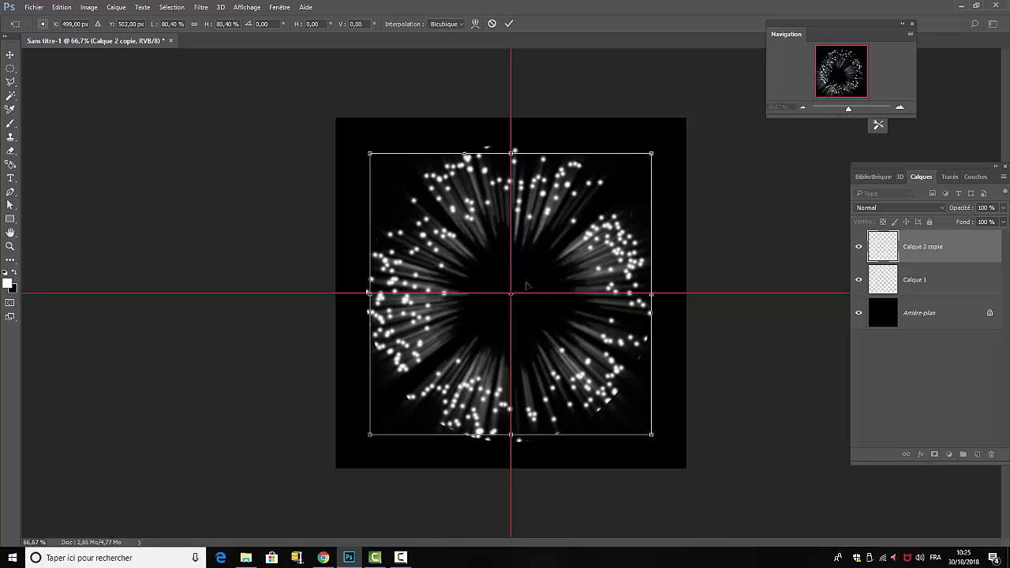
left_click(507, 25)
key("b")
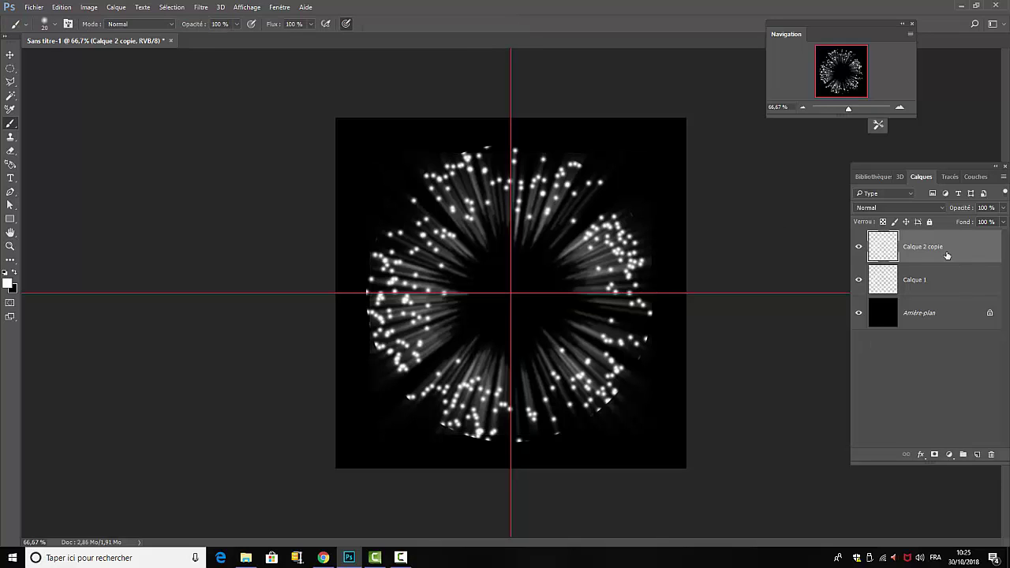
Add a new layer above the merged rays and open the current gradient for editing with the Gradient tool.
left_click(978, 455)
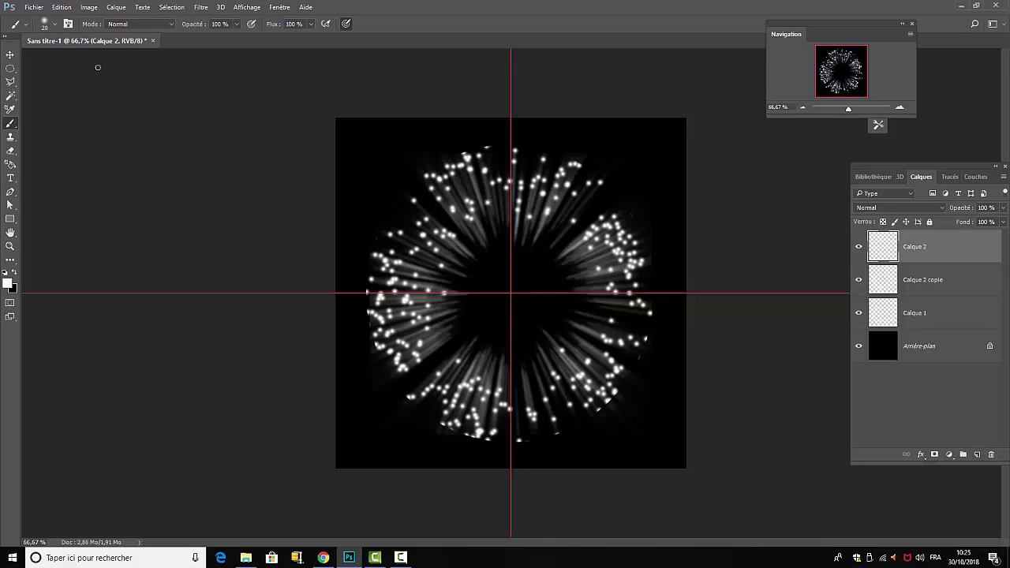
left_click(11, 260)
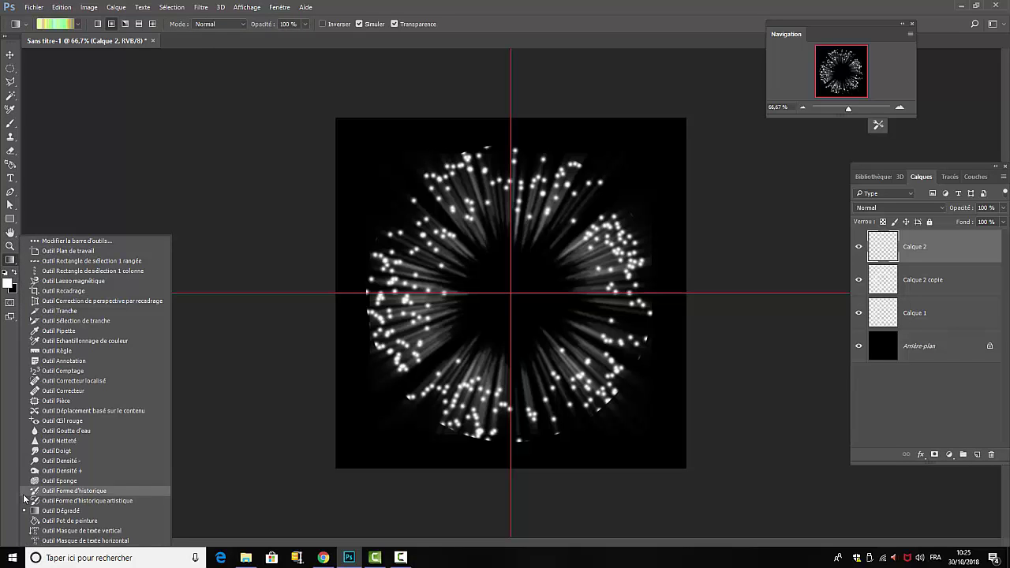
left_click(52, 511)
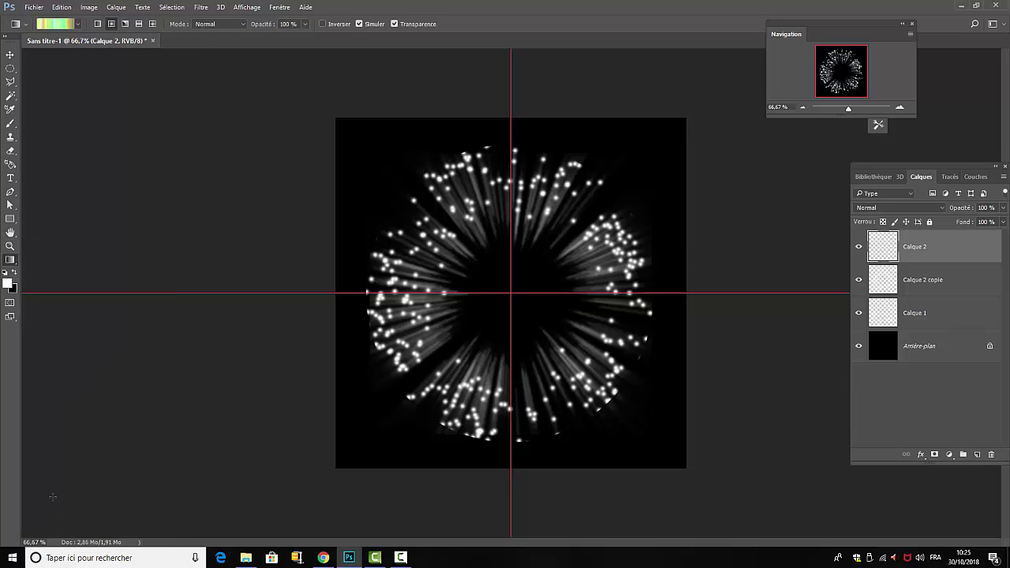
left_click(58, 25)
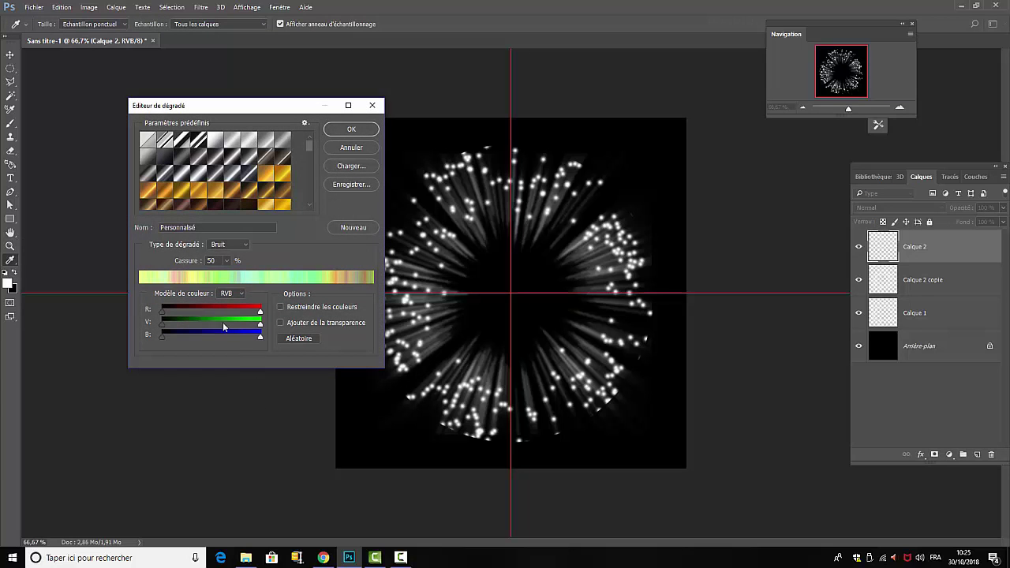
Try the Uniforme gradient type, then return the gradient to Bruit.
left_click(244, 244)
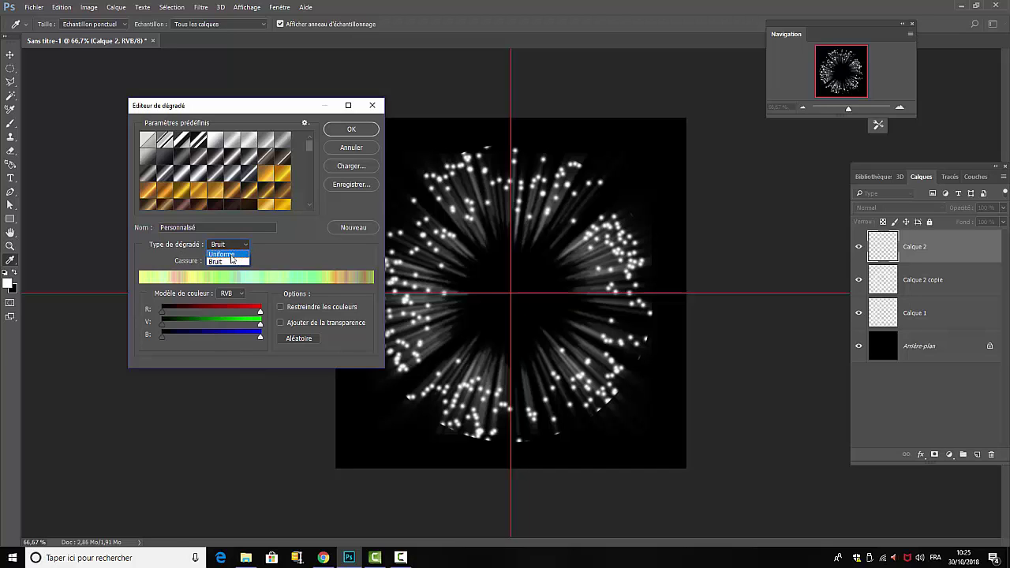
left_click(225, 254)
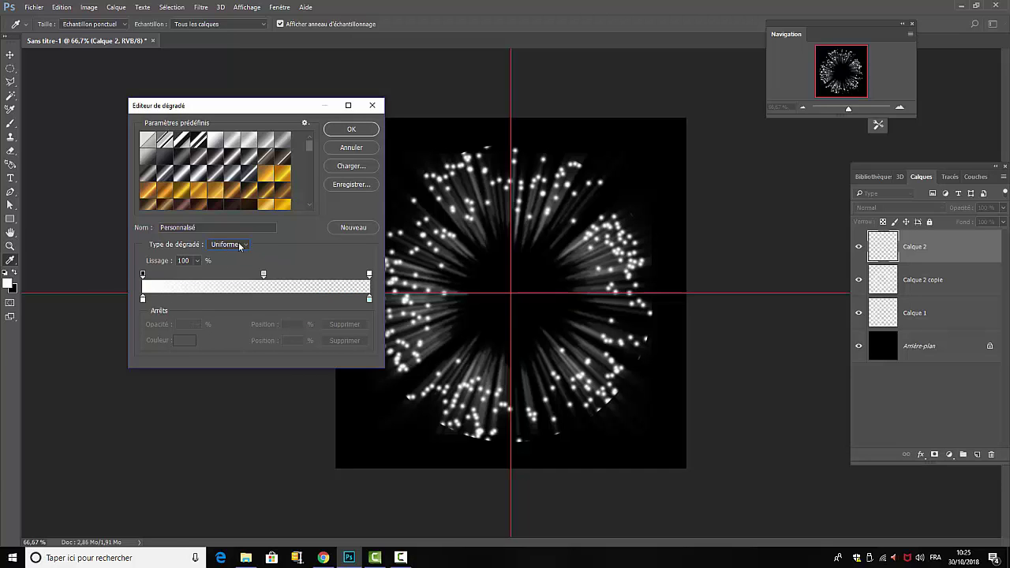
left_click(245, 247)
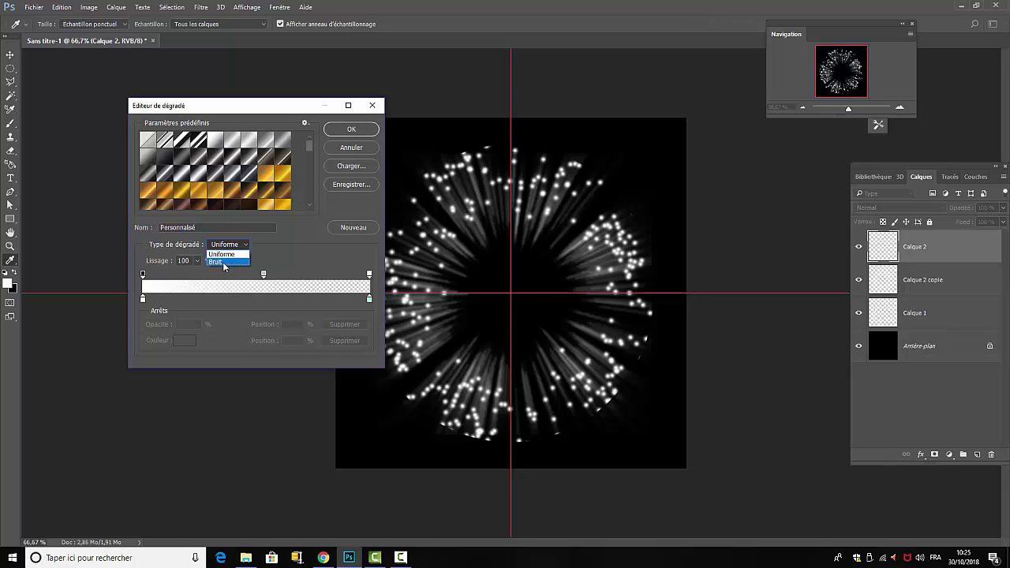
left_click(215, 262)
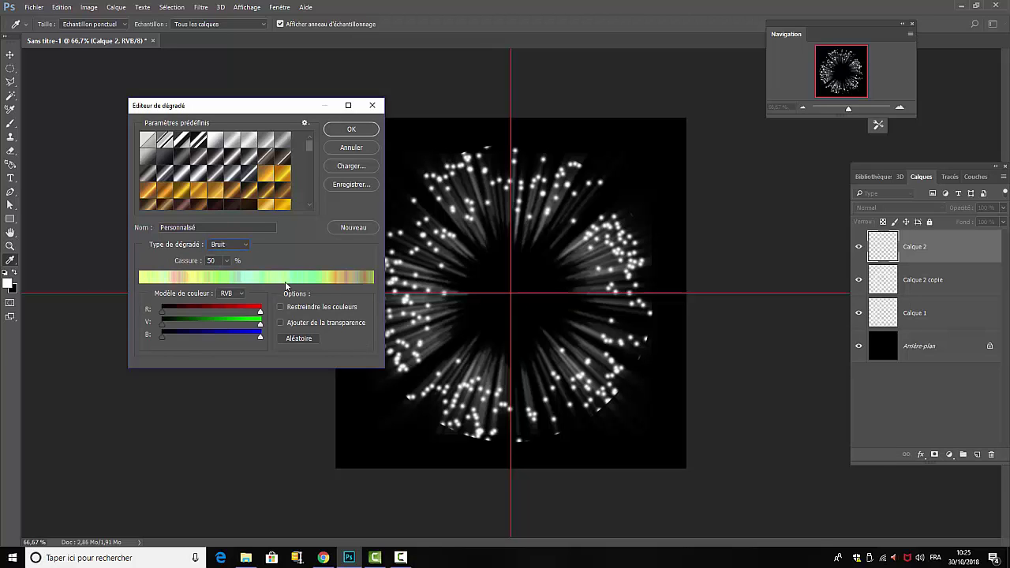
Randomise the noise gradient's colours, lower its red and blue maximum limits, and accept the gradient.
left_click(296, 340)
left_click(296, 340)
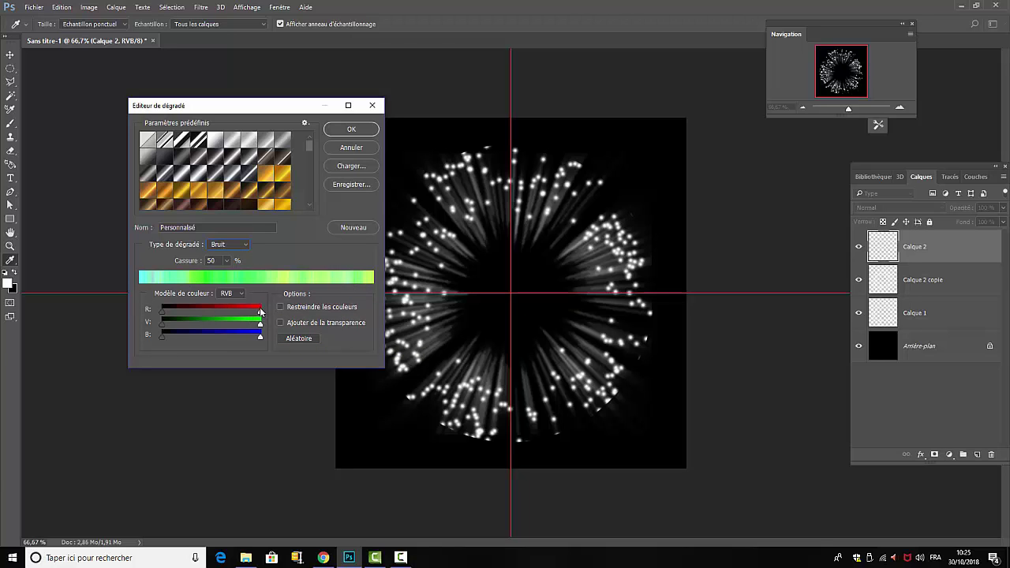
left_click_drag(262, 314, 235, 305)
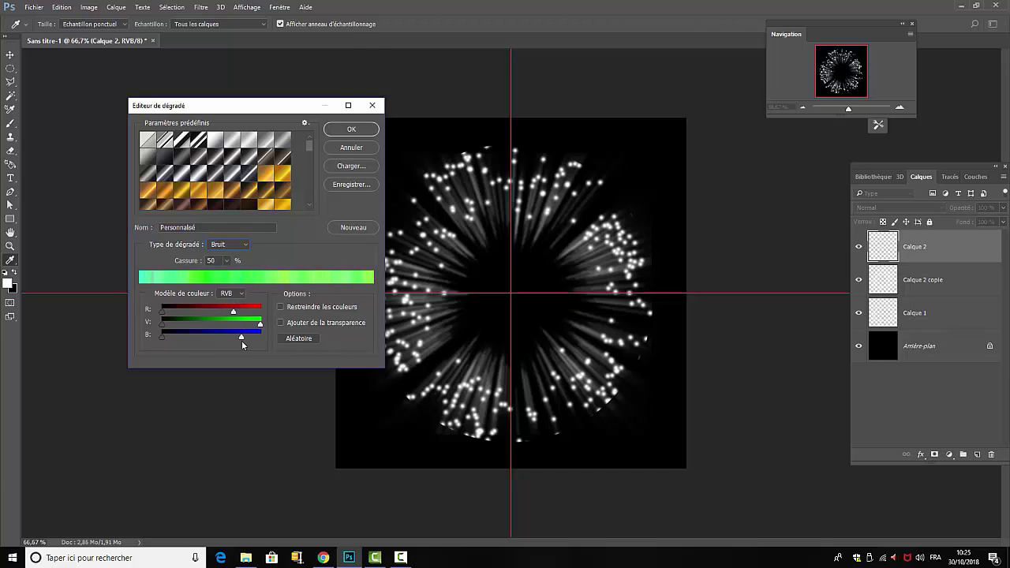
left_click(345, 130)
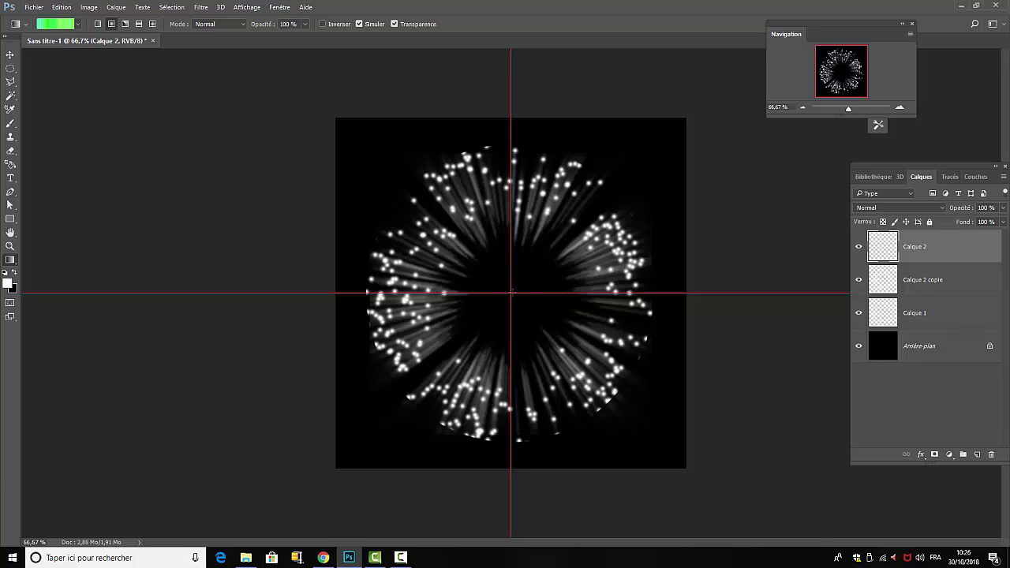
Draw the radial gradient from the guides' intersection to the canvas edge and clip the gradient layer to the rays.
left_click_drag(511, 293, 337, 293)
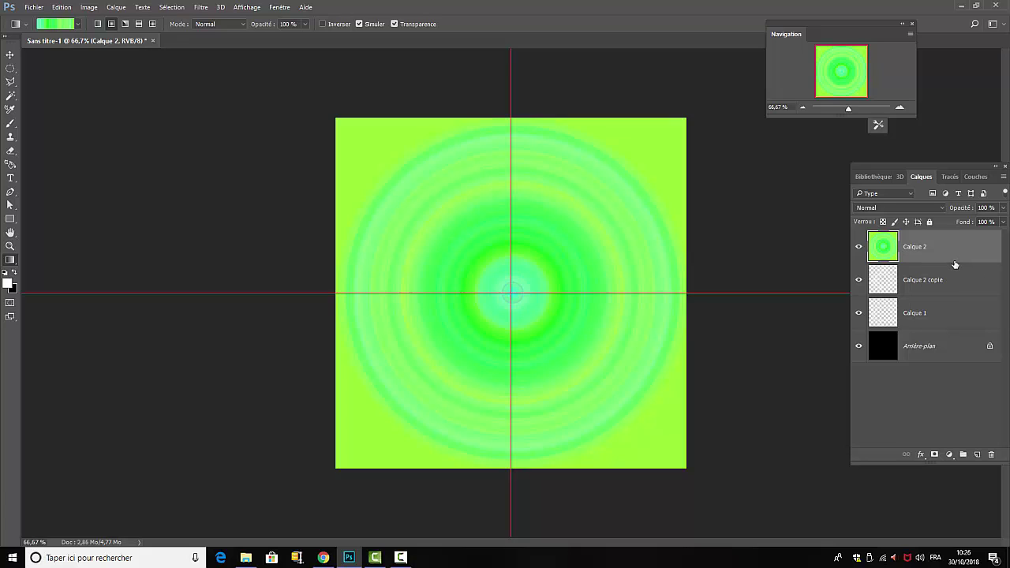
left_click_drag(955, 264, 959, 260)
left_click(958, 260, "alt")
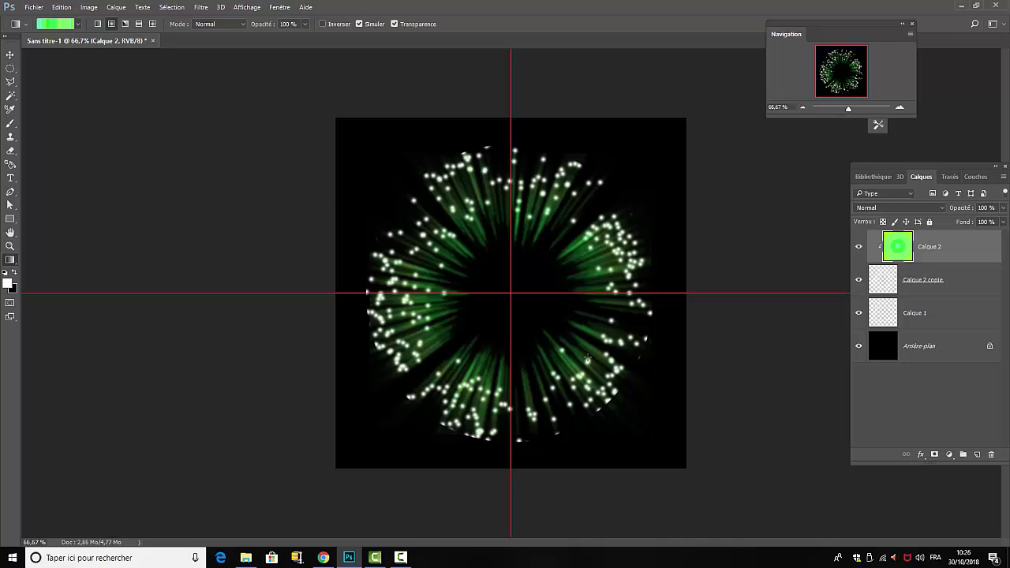
Add a yellow Incrustation couleur layer style to the dots on Calque 1.
left_click(928, 315)
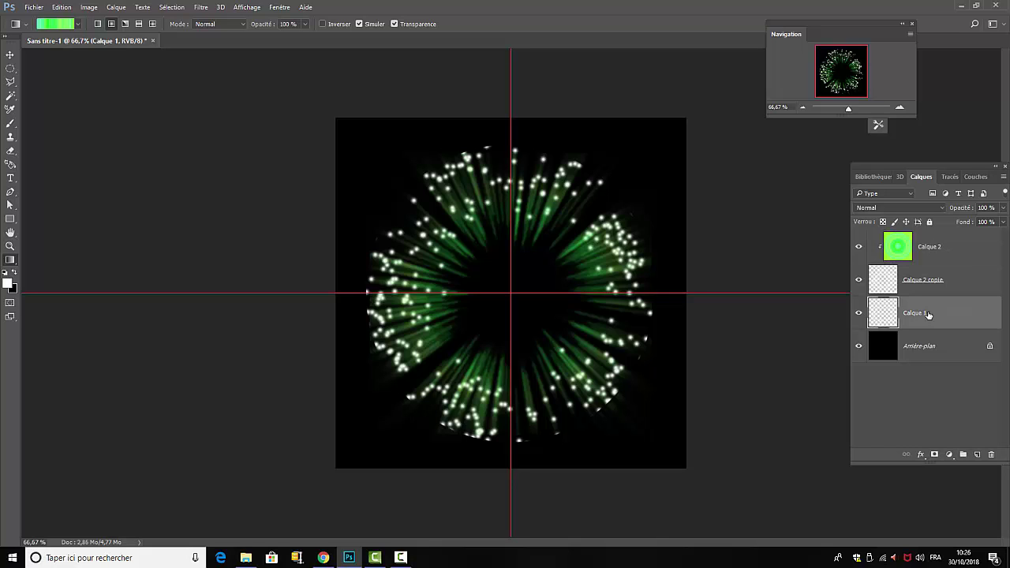
left_click(116, 8)
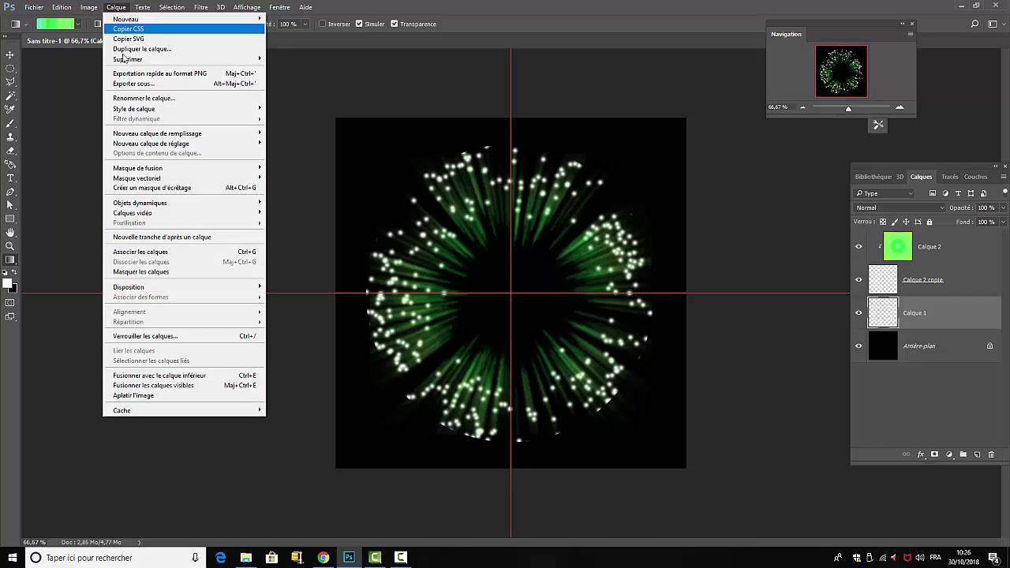
mouse_move(156, 112)
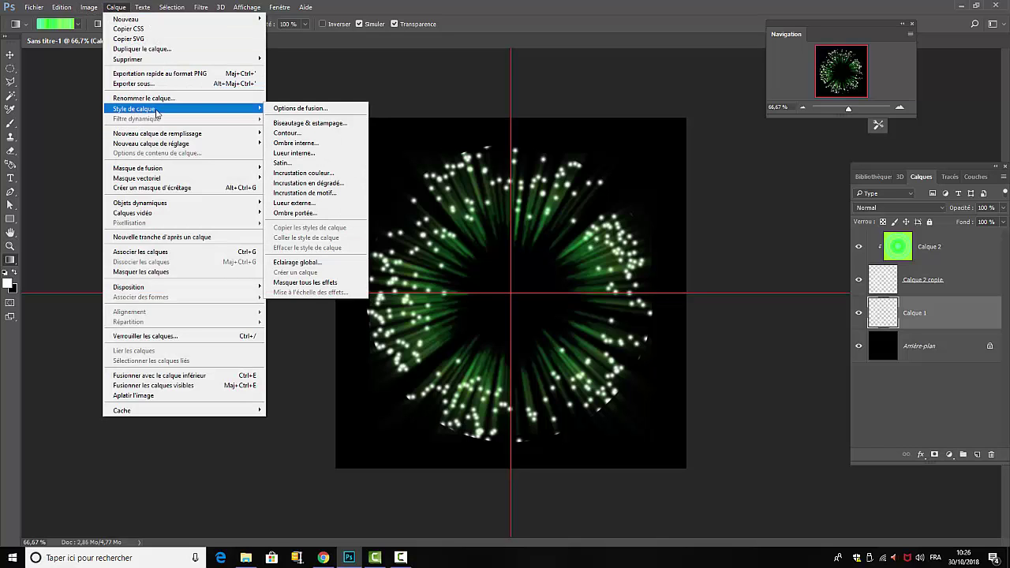
left_click(300, 108)
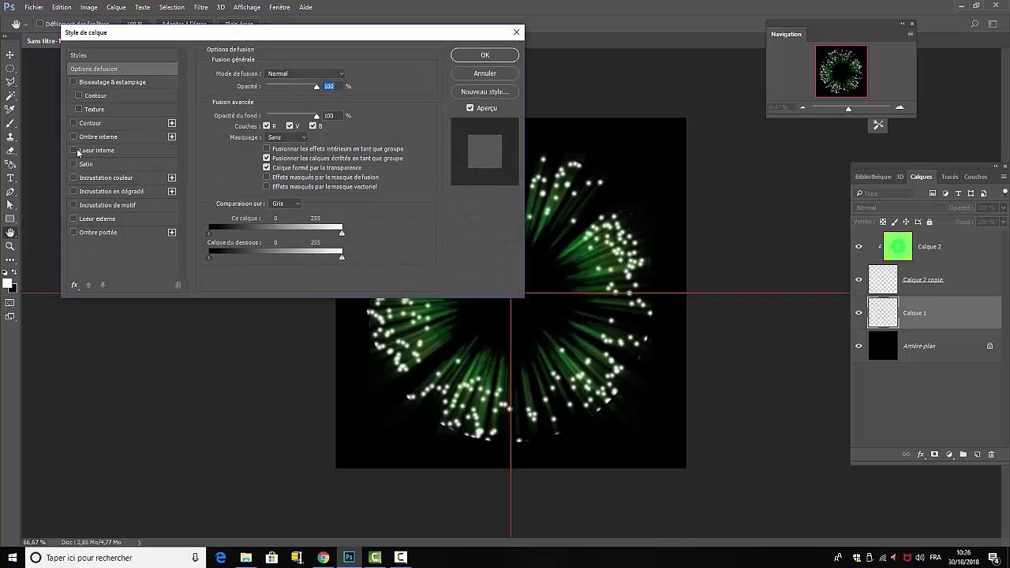
left_click(73, 178)
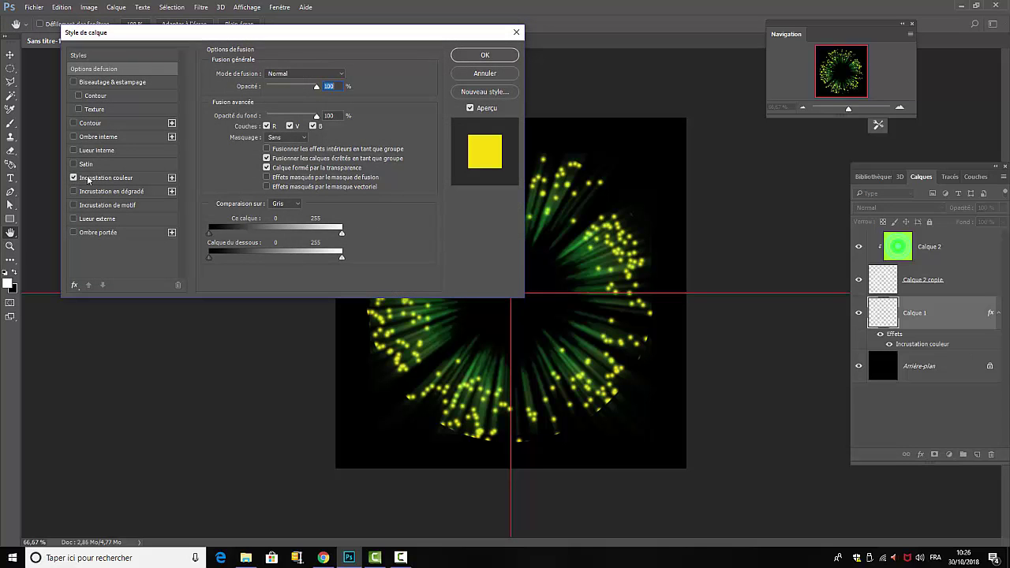
left_click_drag(279, 33, 810, 128)
mouse_move(850, 183)
left_mouse_down()
mouse_move(836, 184)
mouse_move(851, 183)
left_mouse_up()
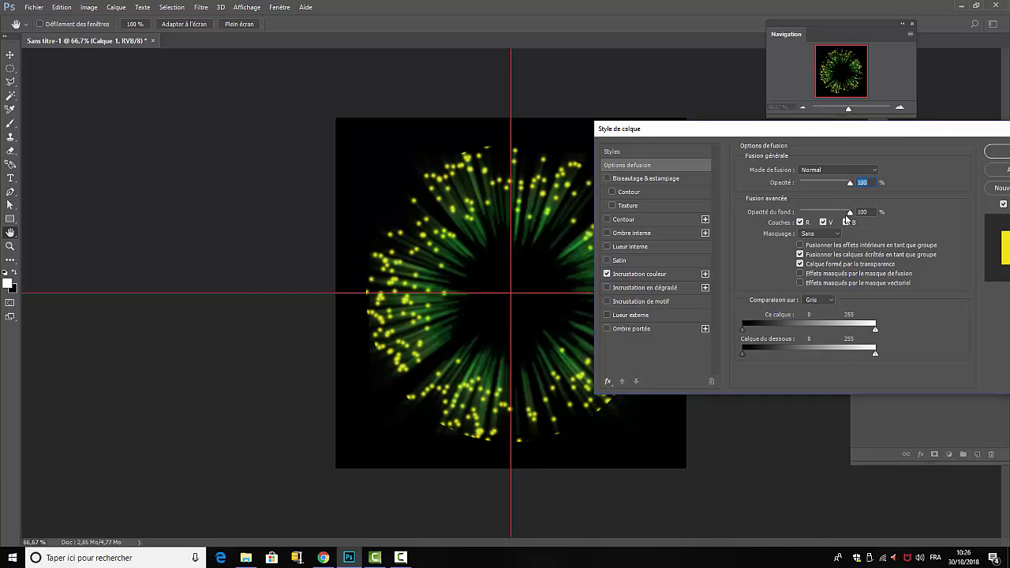
mouse_move(850, 216)
left_mouse_down()
mouse_move(813, 218)
mouse_move(866, 214)
left_mouse_up()
Add a Lueur externe to the dots in yellow fbee1a with 40% opacity.
left_click(627, 314)
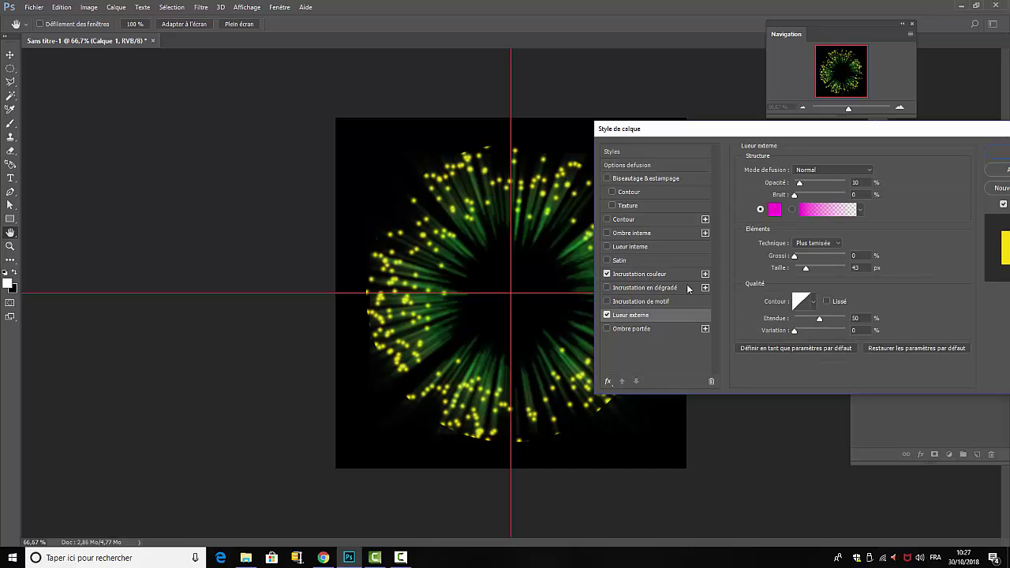
left_click(774, 210)
left_click(571, 294)
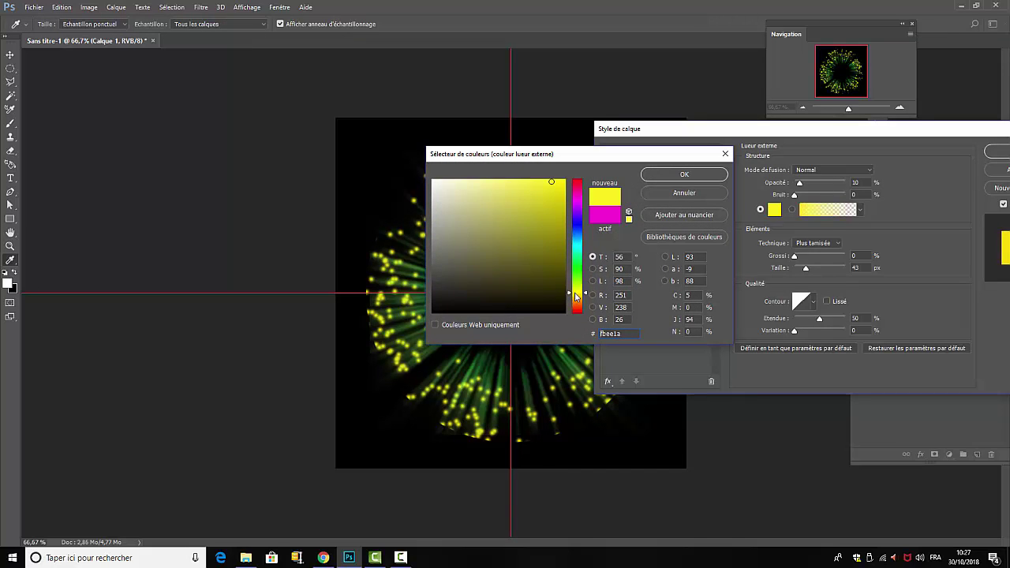
left_click(667, 179)
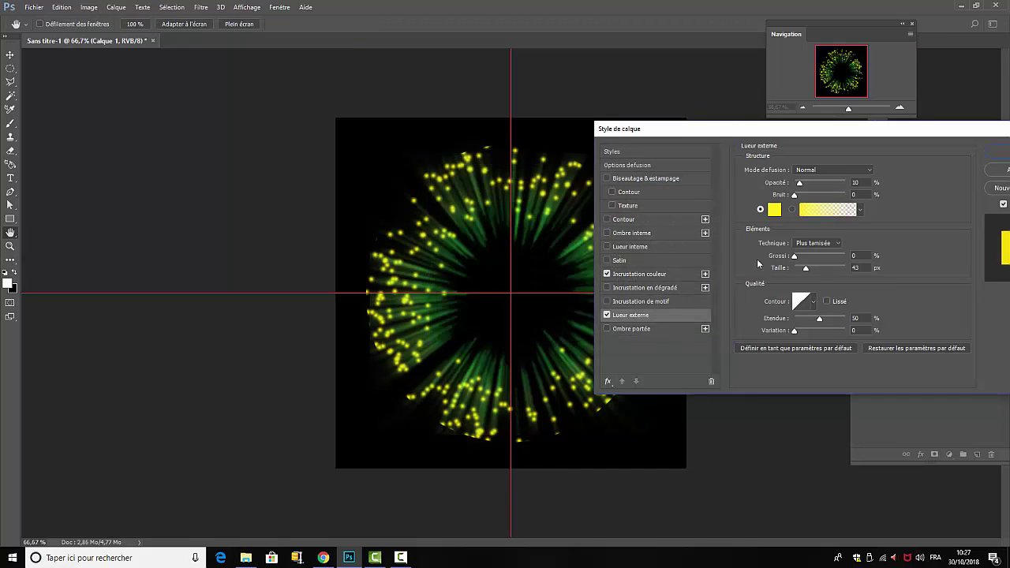
mouse_move(804, 187)
left_mouse_down()
mouse_move(831, 189)
mouse_move(814, 191)
left_mouse_up()
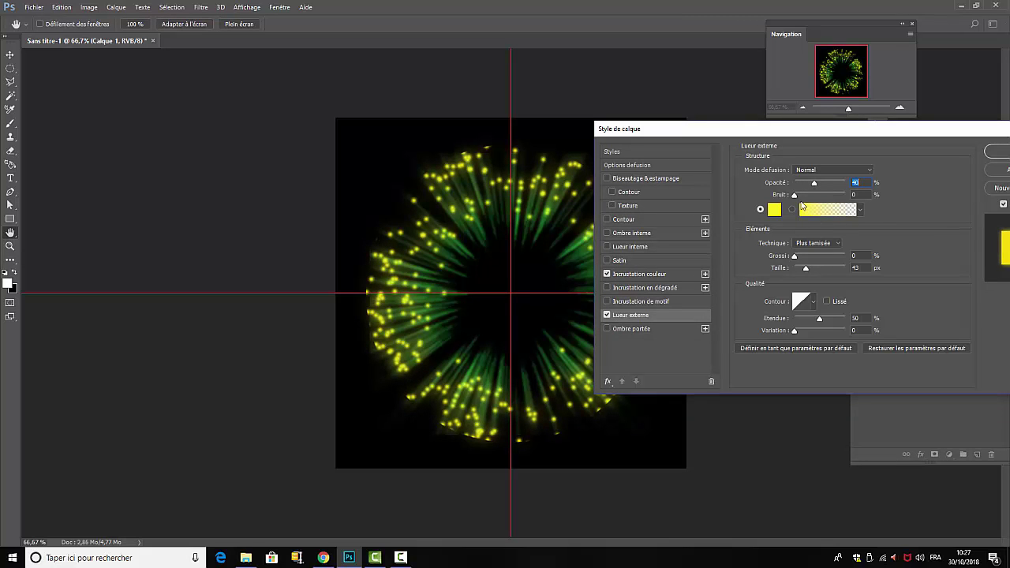
Try the Incrustation and Produit blend modes on the outer glow.
left_click(871, 171)
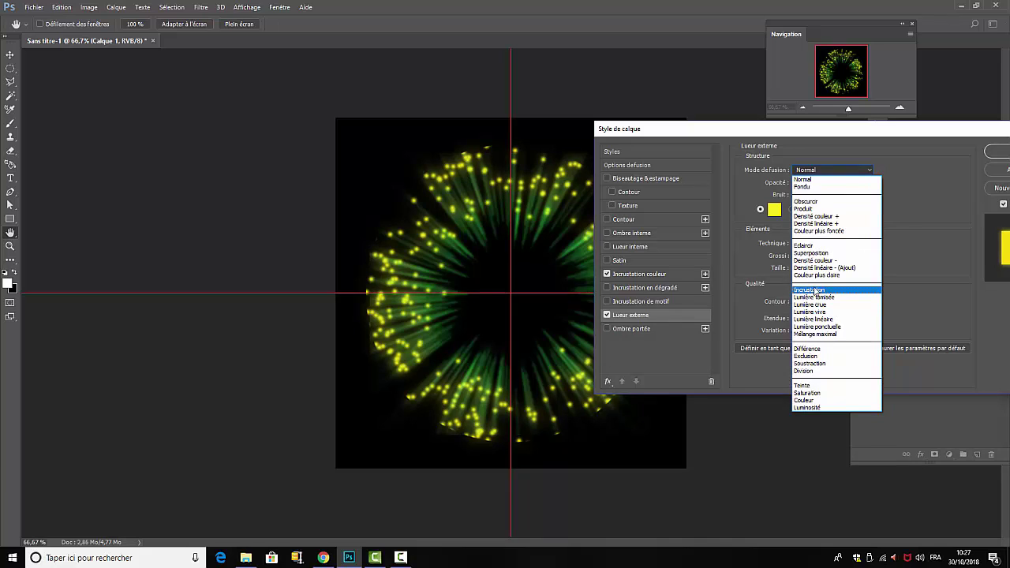
left_click(816, 290)
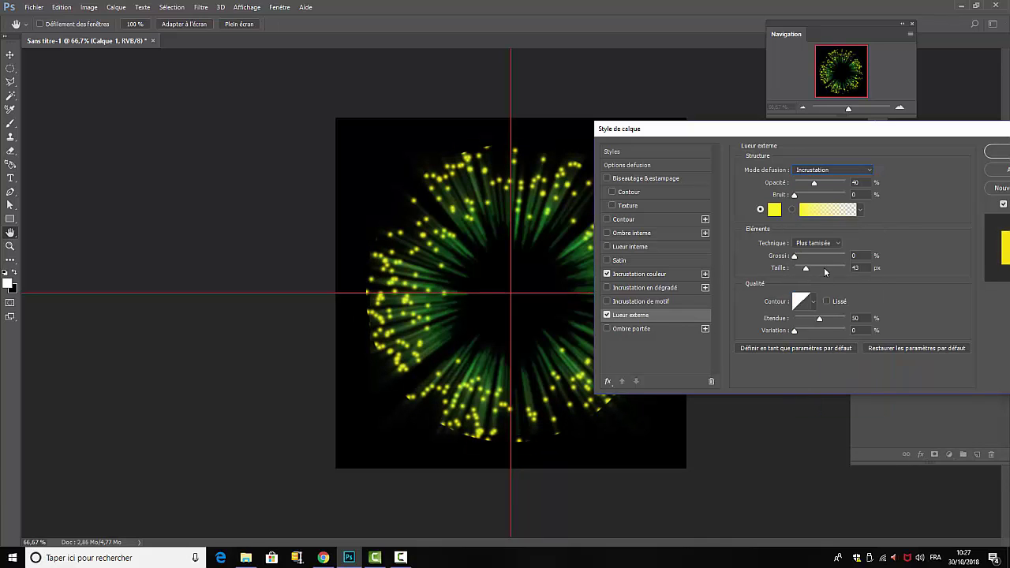
left_click(871, 170)
left_click(821, 208)
Set the outer glow's blend mode to Lumière crue and apply the layer style.
left_click(873, 171)
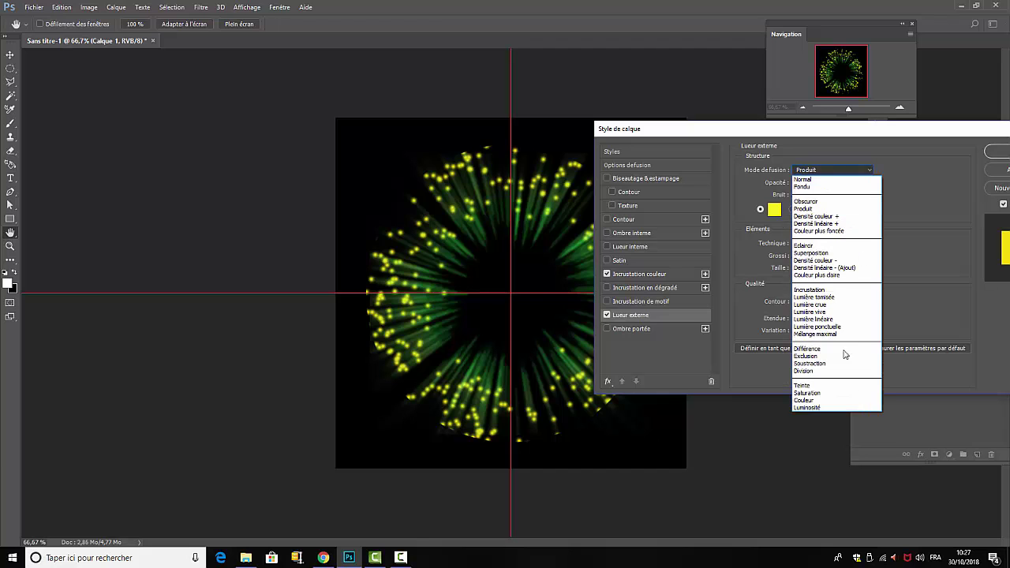
left_click(814, 306)
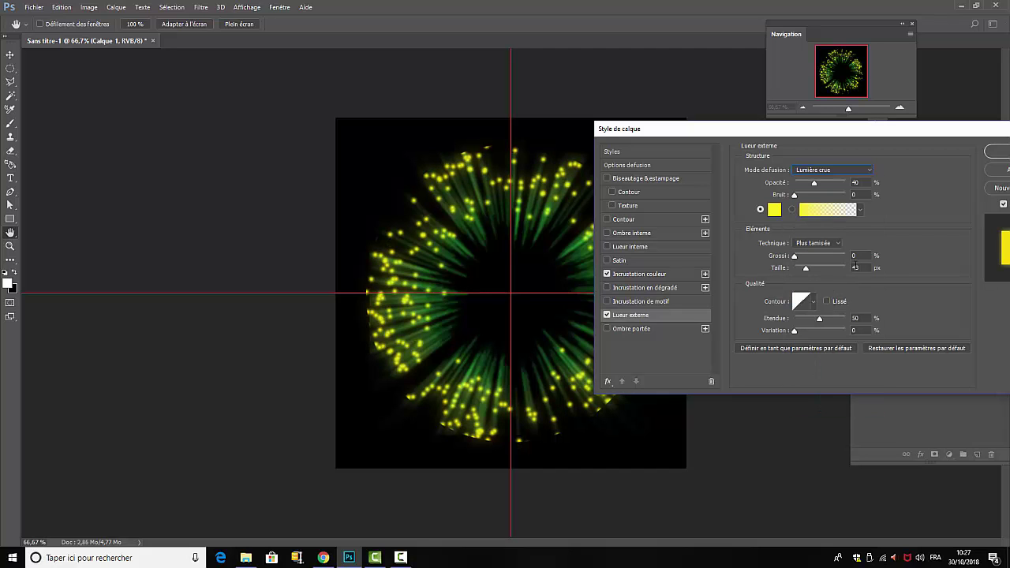
left_click_drag(876, 129, 164, 45)
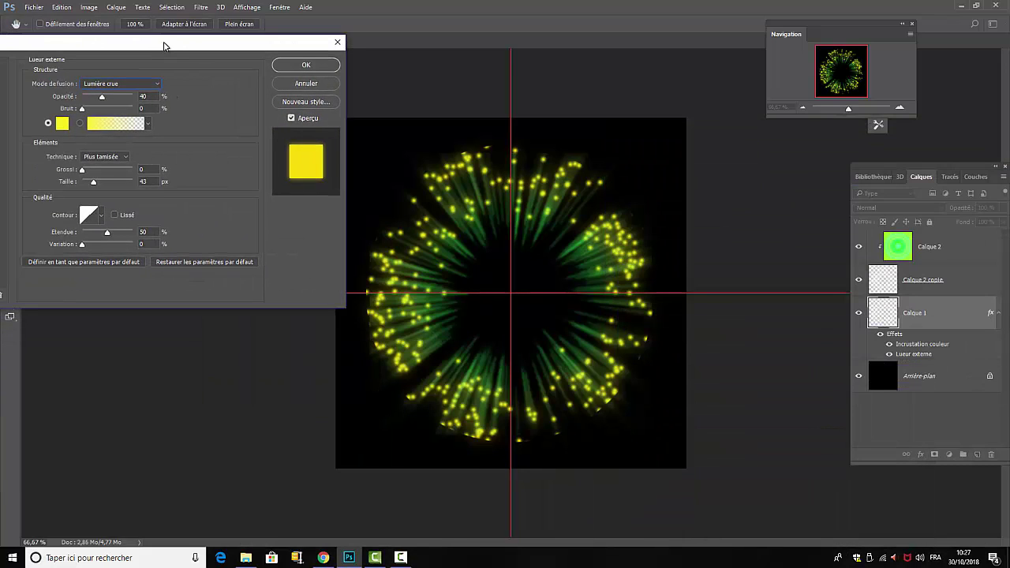
left_click(308, 64)
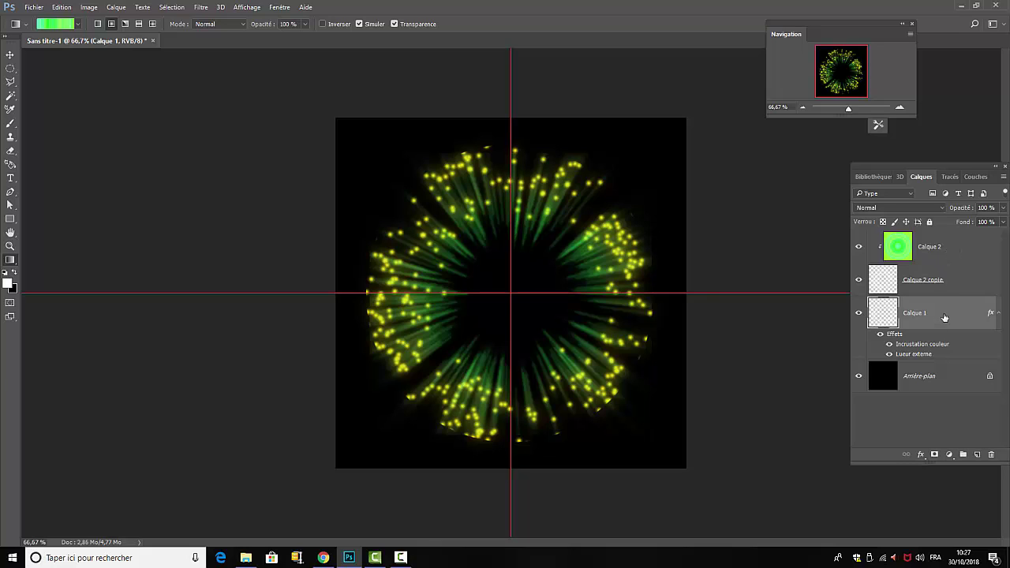
Move the dots layer to the top of the layer stack and hide the black background.
left_click_drag(944, 314, 927, 235)
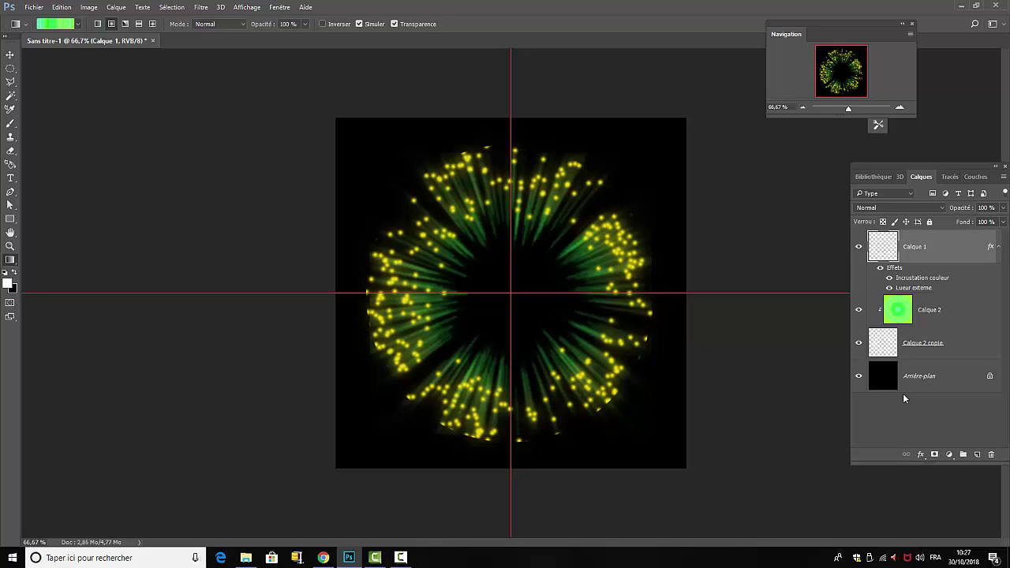
left_click(859, 379)
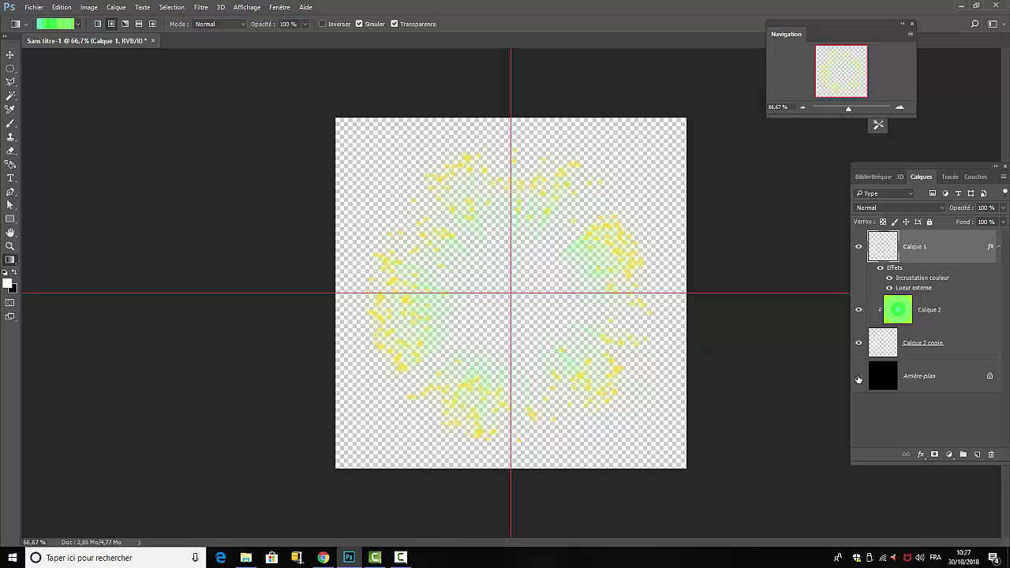
Stamp the dots, gradient and ray layers into a new merged layer and hide the three originals, keeping the background hidden.
left_click(951, 353, "shift")
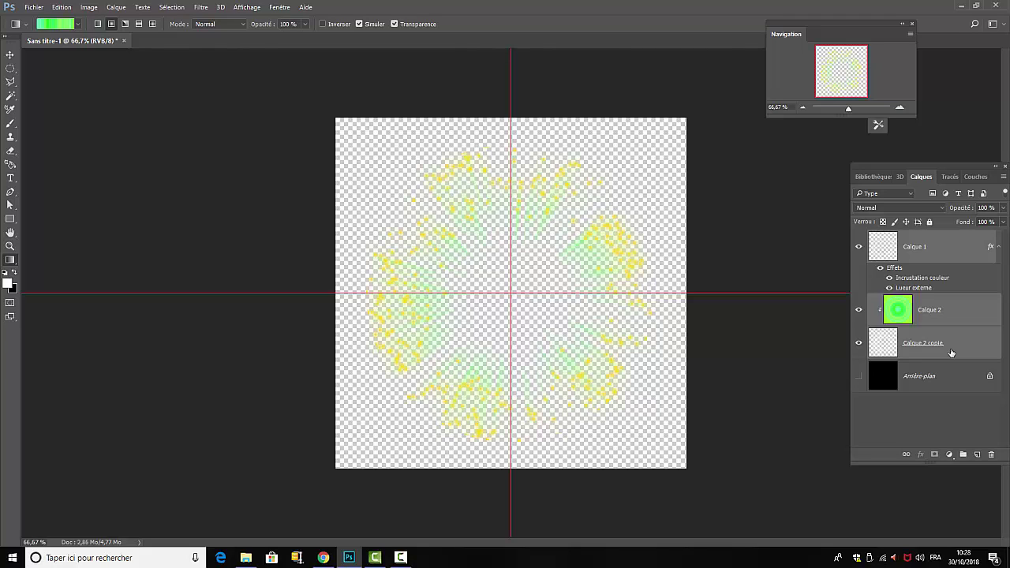
key("ctrl+alt+e")
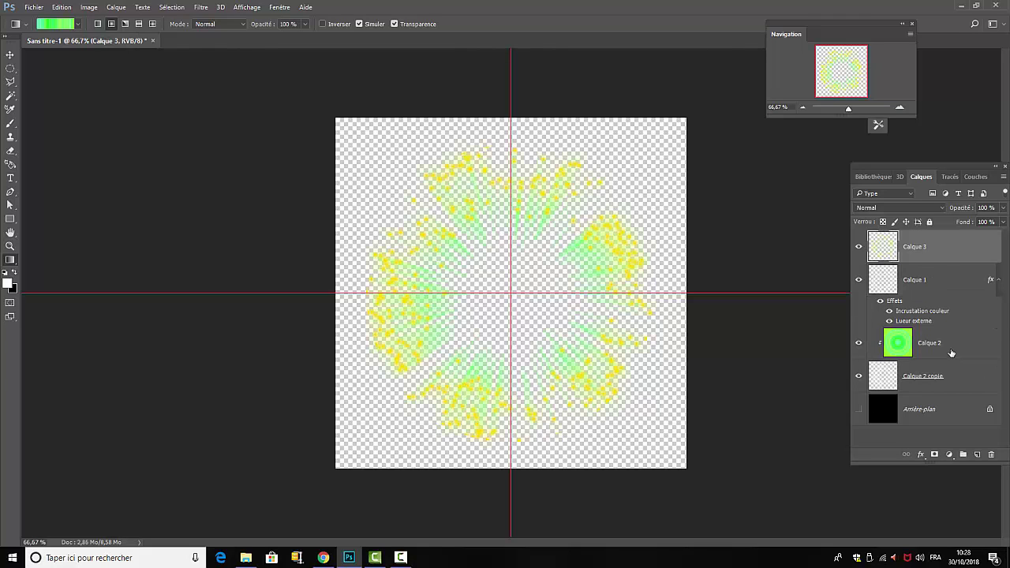
left_click(859, 280)
left_click(859, 343)
left_click(859, 377)
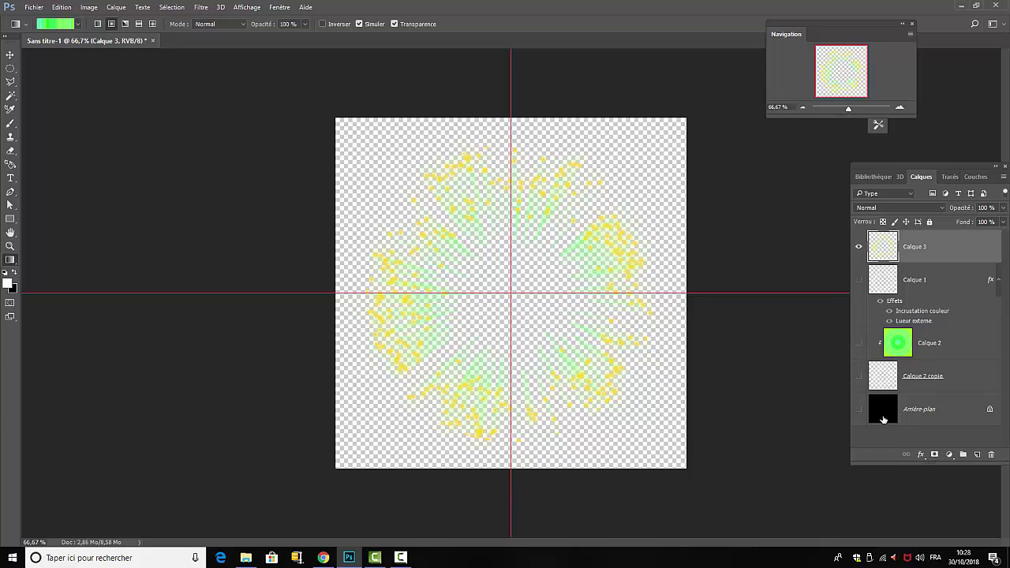
left_click(859, 409)
left_click(859, 409)
Create a new document named artifice from the recent 1280 x 720 px, 300 ppi preset with a black background.
left_click(35, 8)
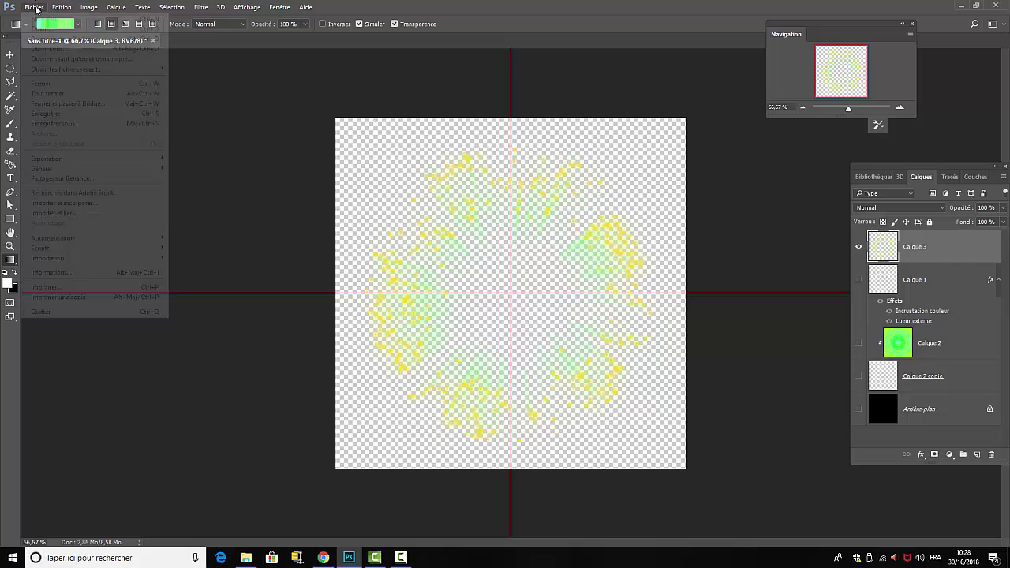
left_click(35, 8)
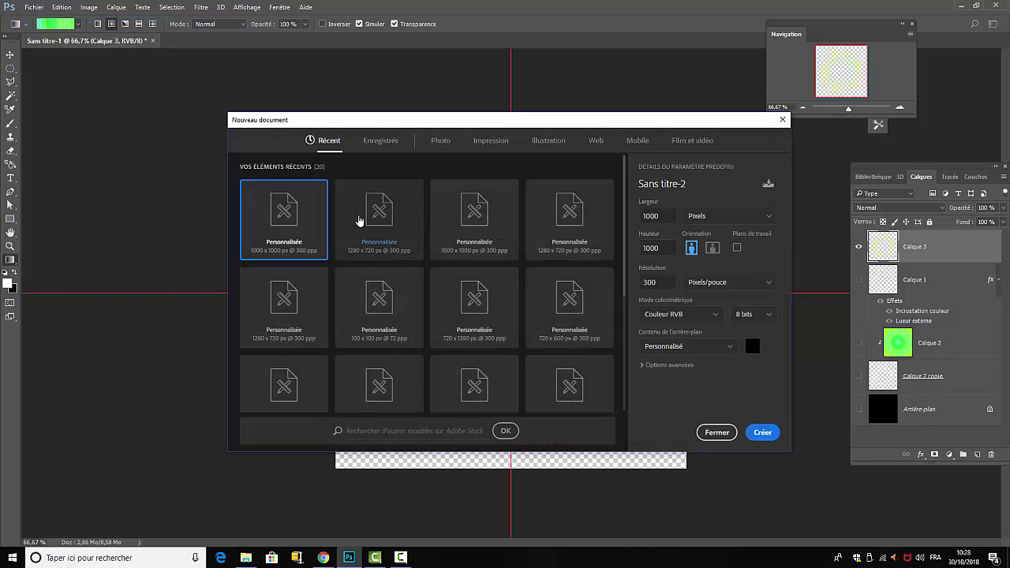
left_click(371, 223)
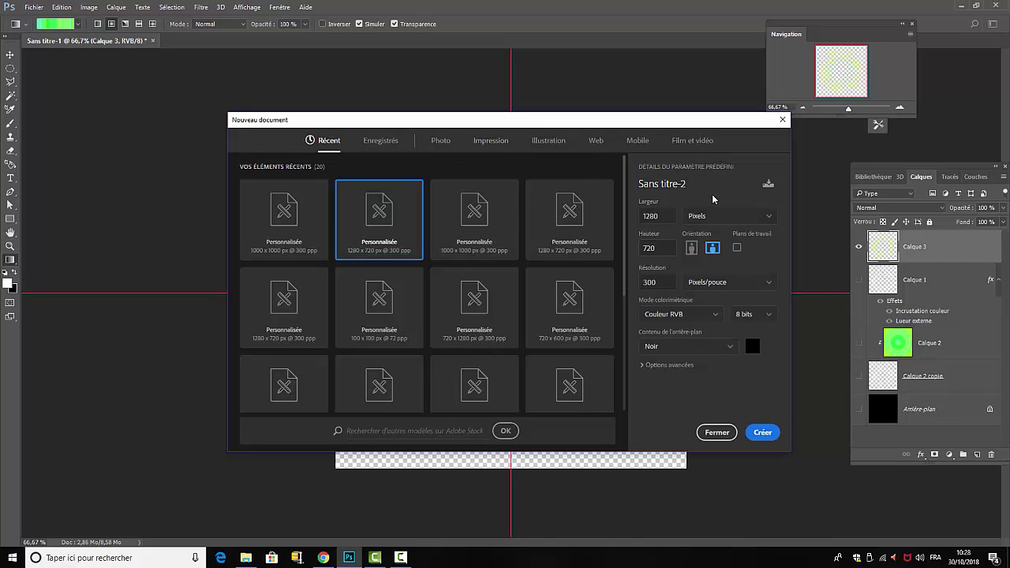
left_click_drag(692, 184, 626, 185)
type("ar")
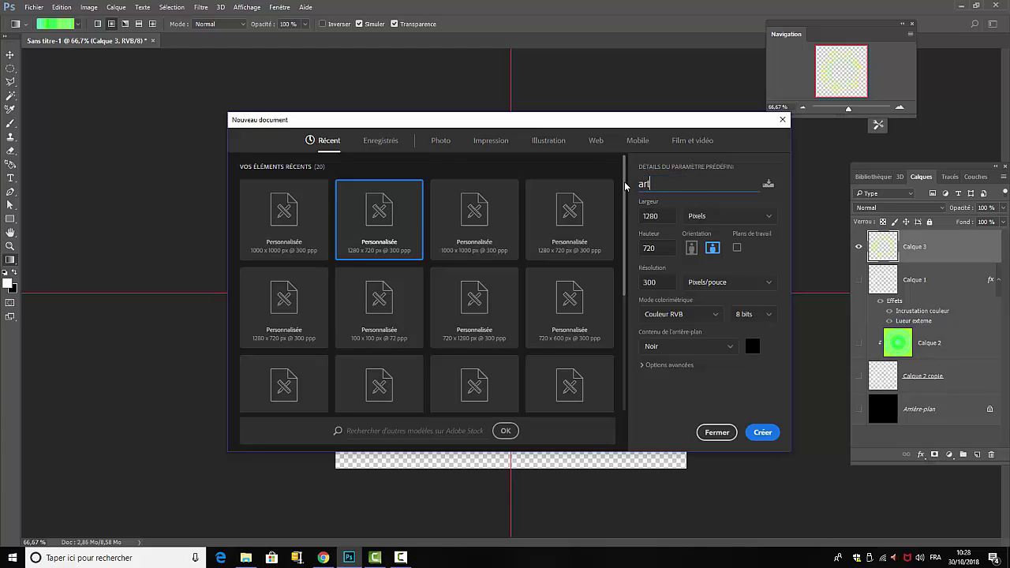
type("tifice")
key("Return")
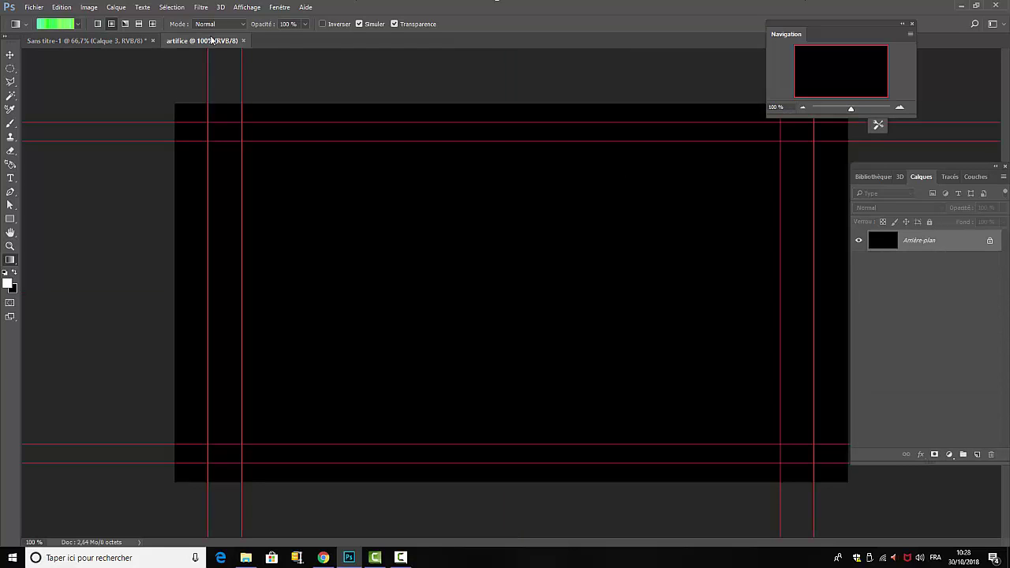
Duplicate the merged burst layer from Sans titre-1 into the artifice document and switch to that document.
left_click(80, 40)
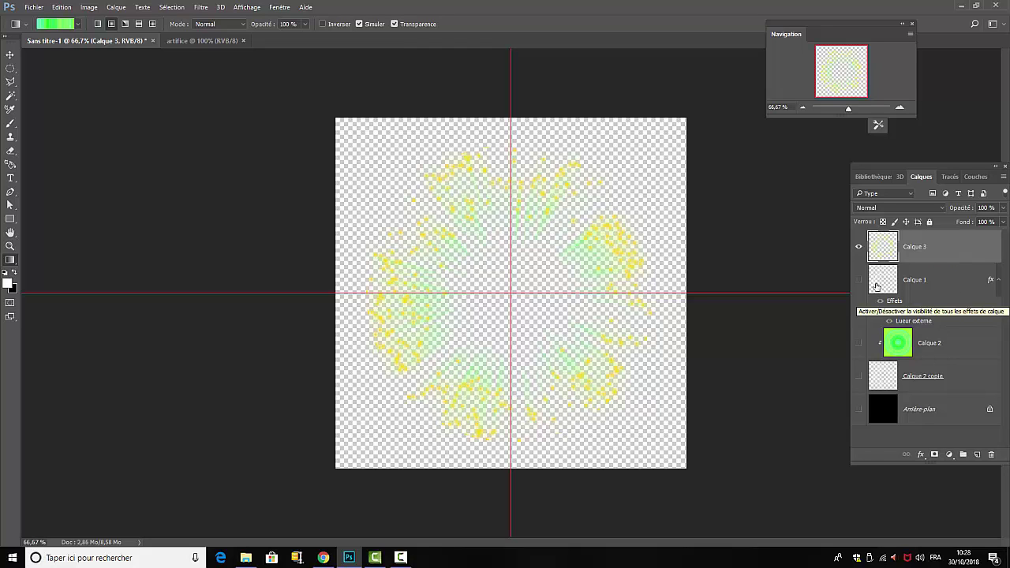
right_click(929, 249)
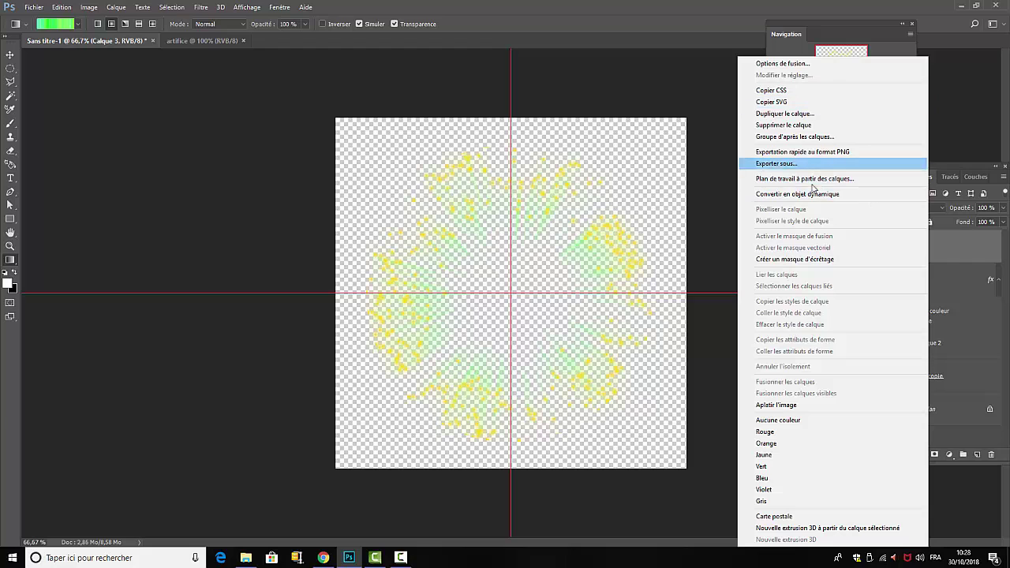
left_click(793, 115)
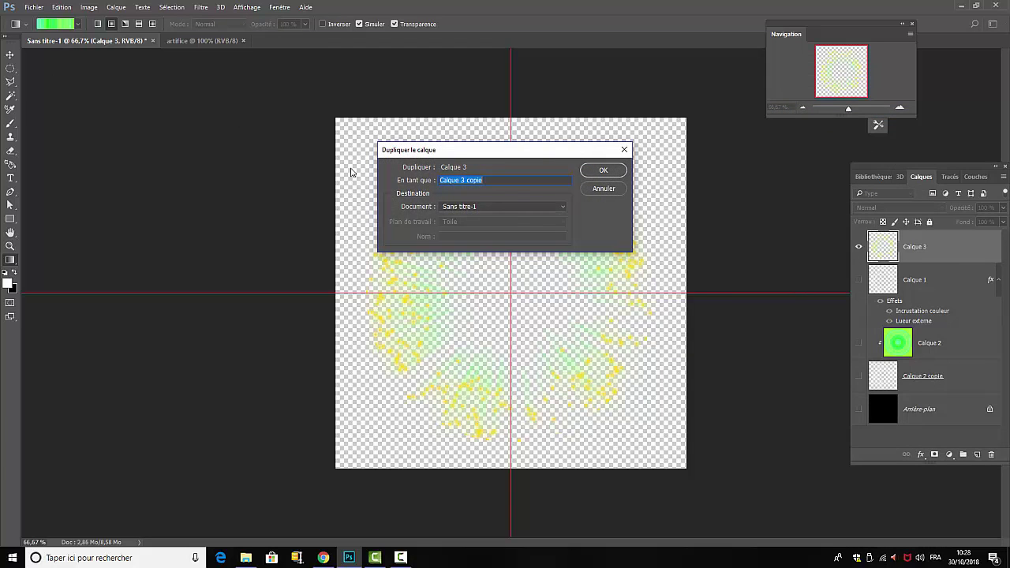
left_click(560, 207)
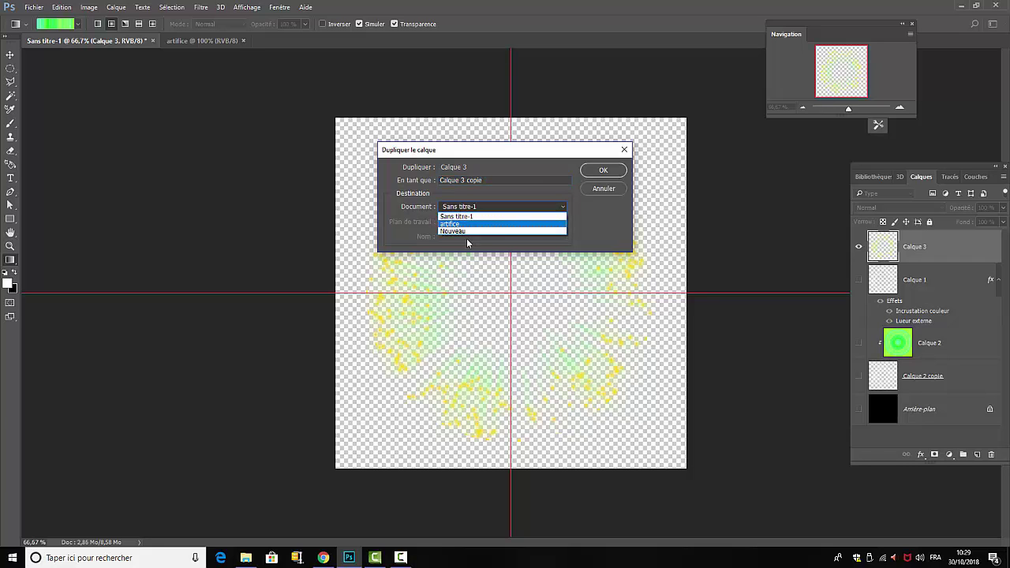
left_click(470, 227)
left_click(586, 171)
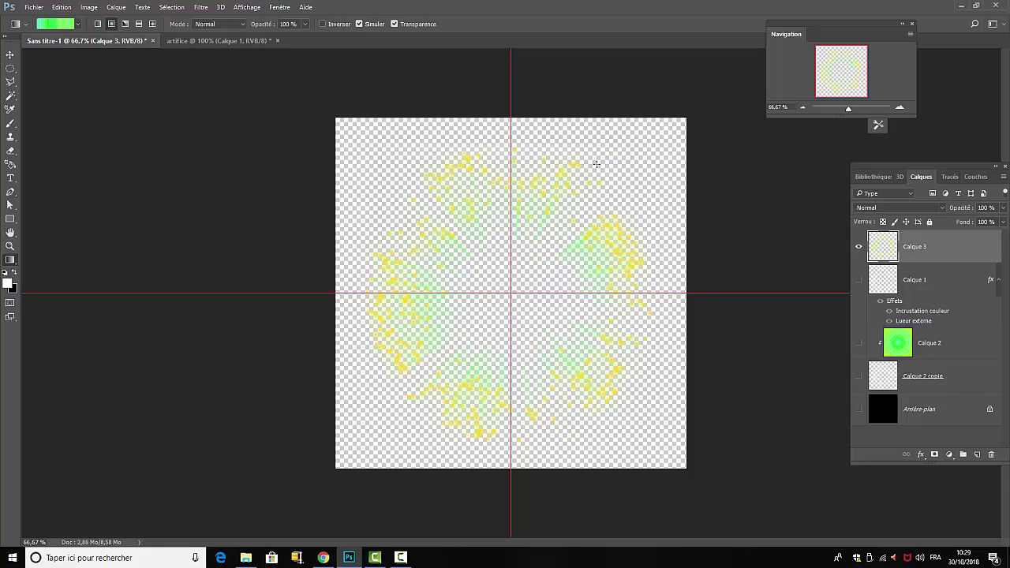
left_click(177, 41)
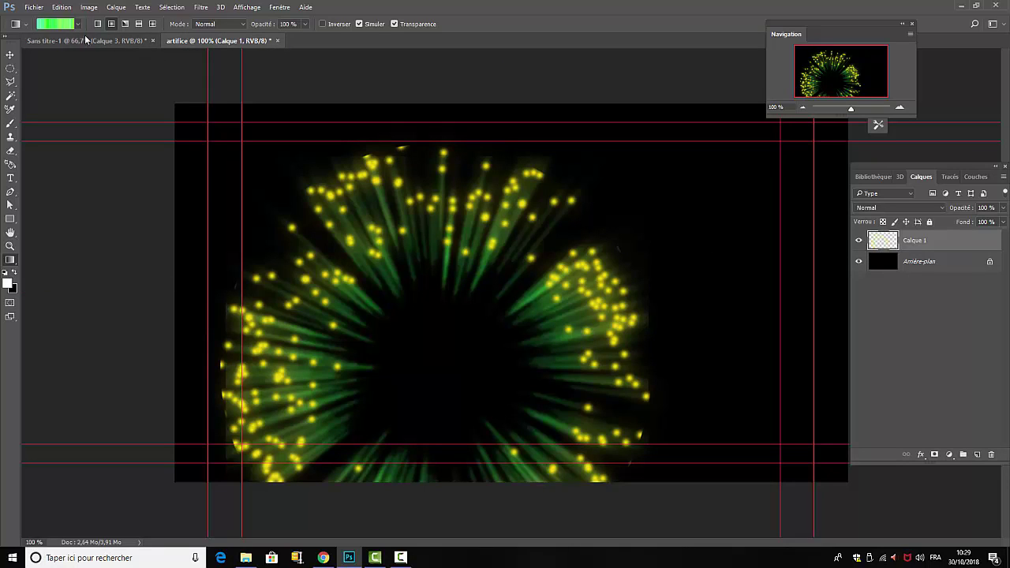
Scale the burst proportionally to 50% and place it in the canvas's upper-left area, centred at about X 300 px, Y 253 px.
left_click(10, 54)
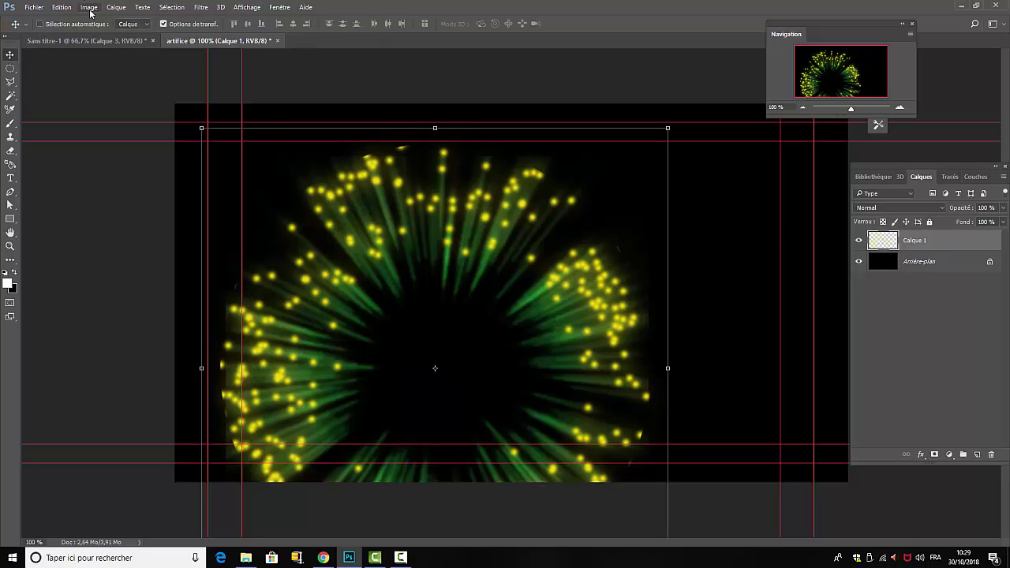
left_click(61, 7)
mouse_move(113, 232)
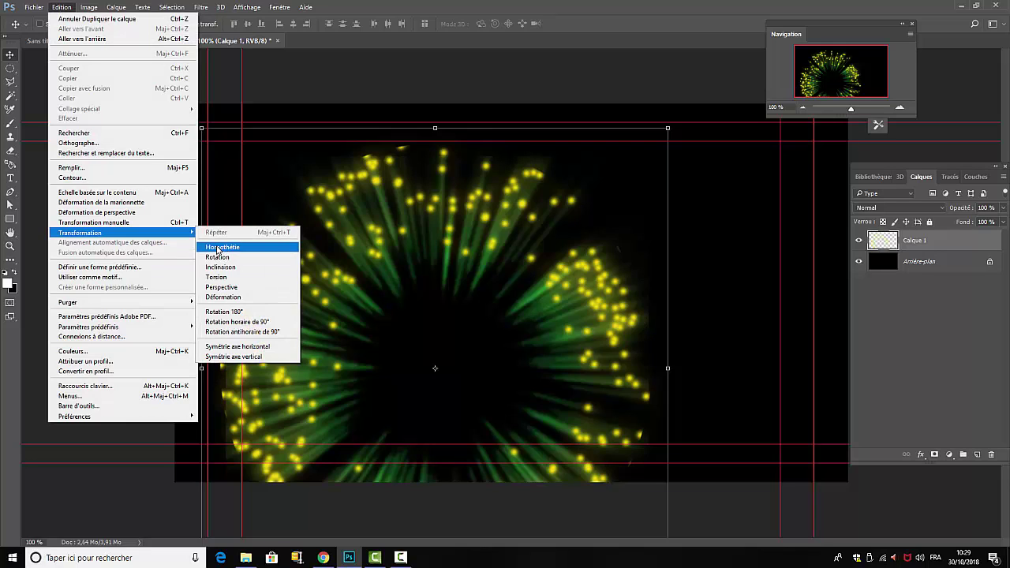
left_click(224, 250)
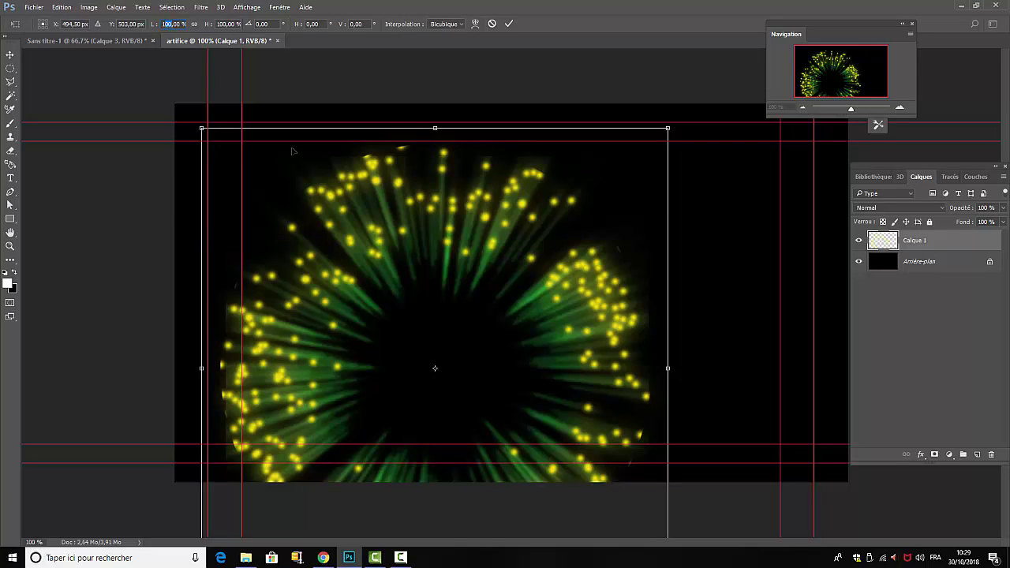
type("1")
key("Return")
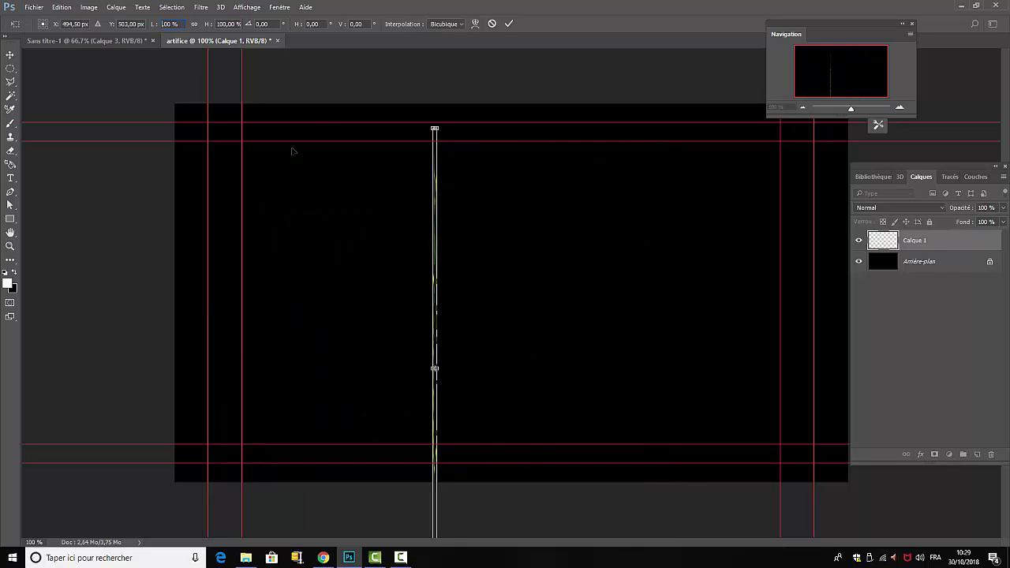
type("50")
key("Return")
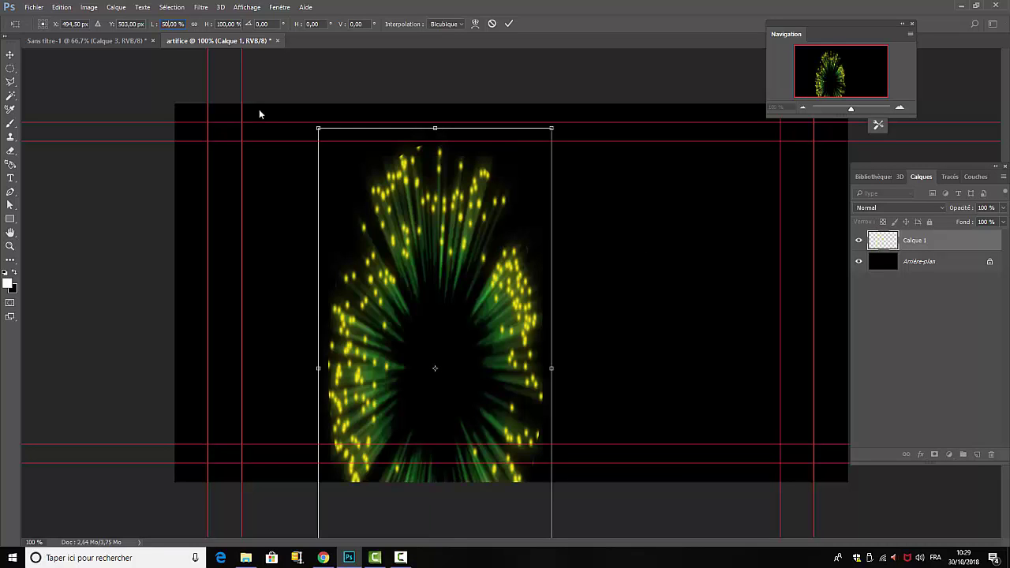
left_click(195, 25)
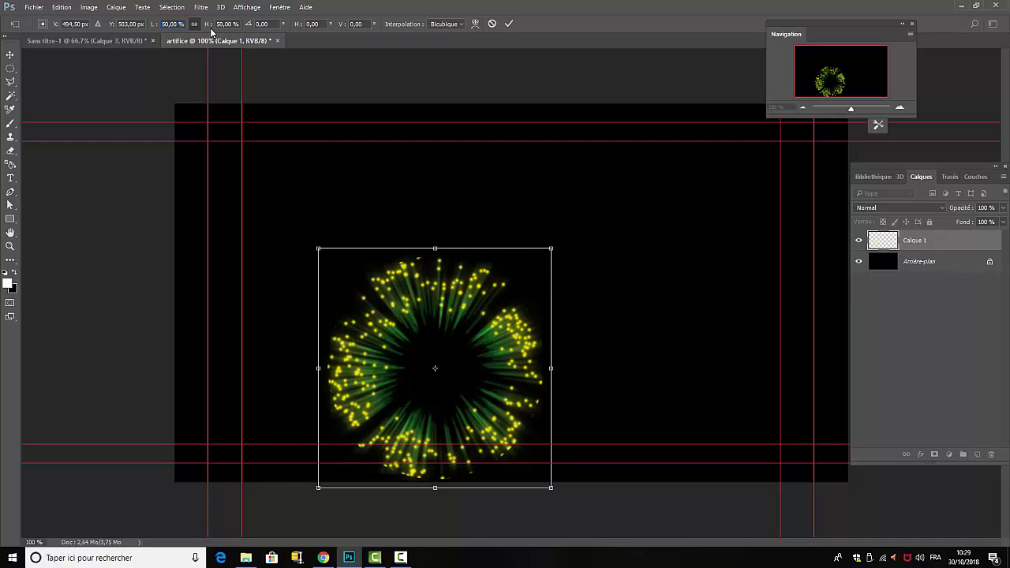
left_click_drag(435, 348, 333, 218)
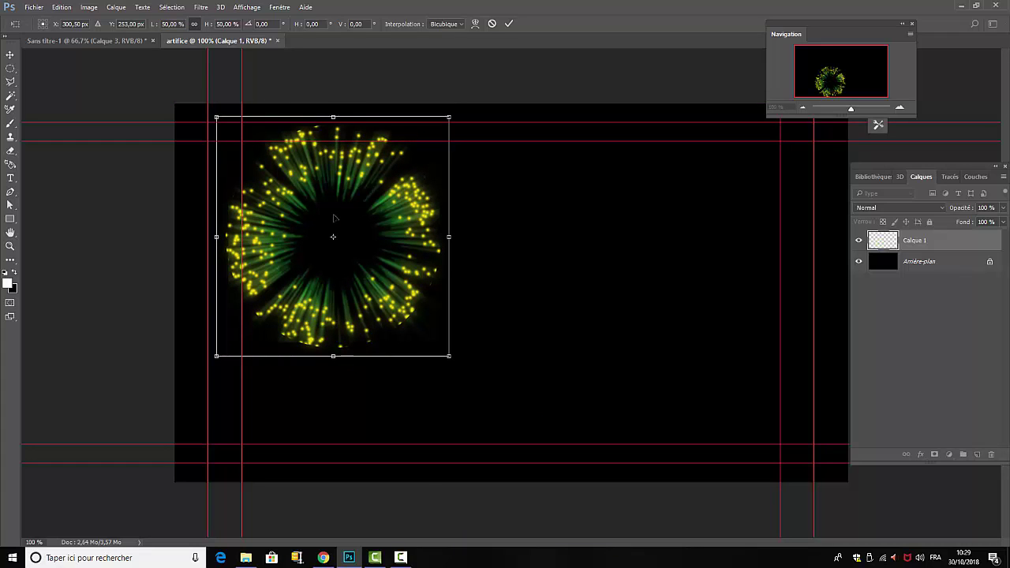
left_click(508, 24)
left_click(976, 333)
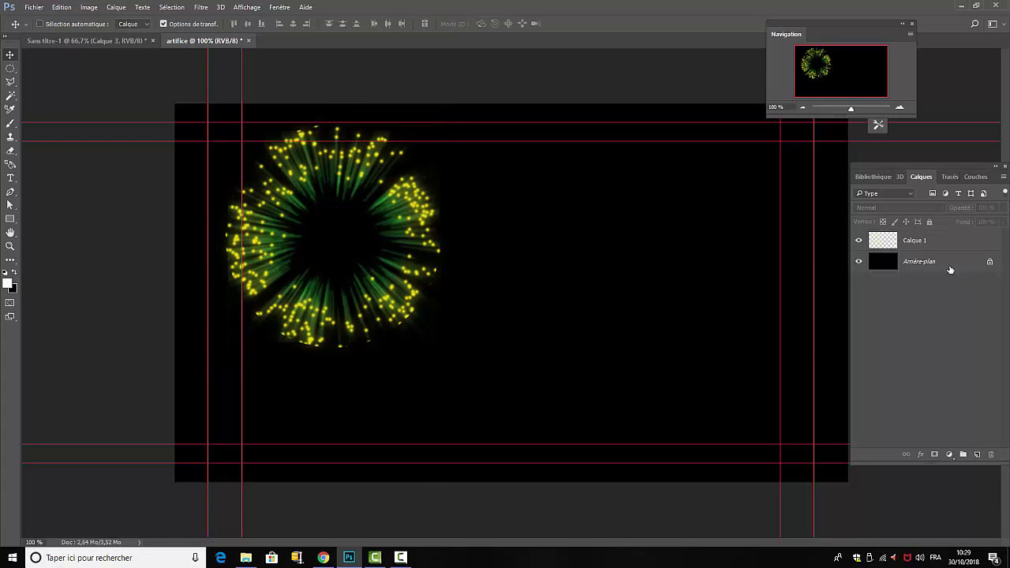
Duplicate the burst layer, move the copy to the lower right of the original and scale it to about 80%.
left_click_drag(922, 241, 979, 454)
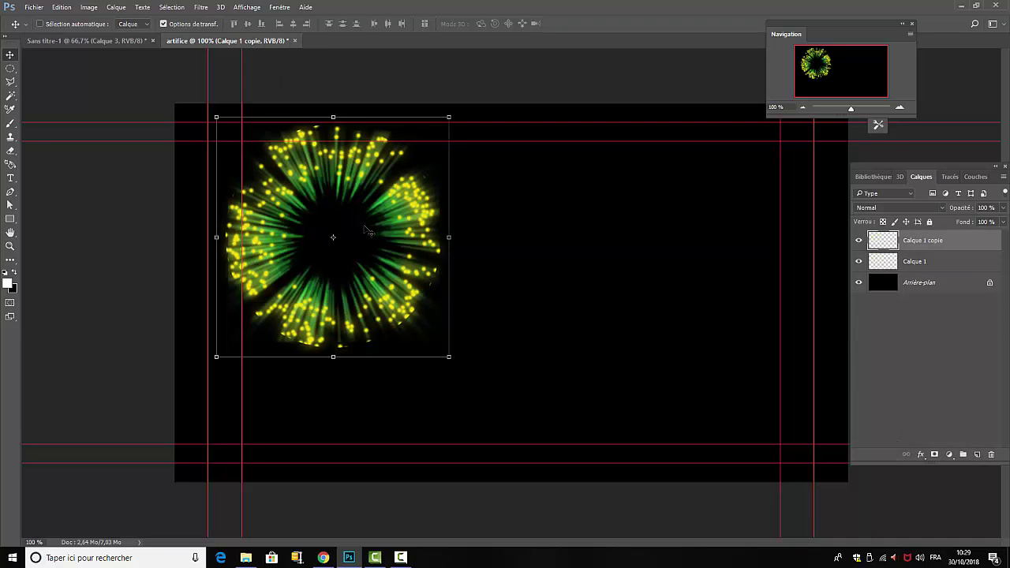
left_click_drag(368, 230, 538, 277)
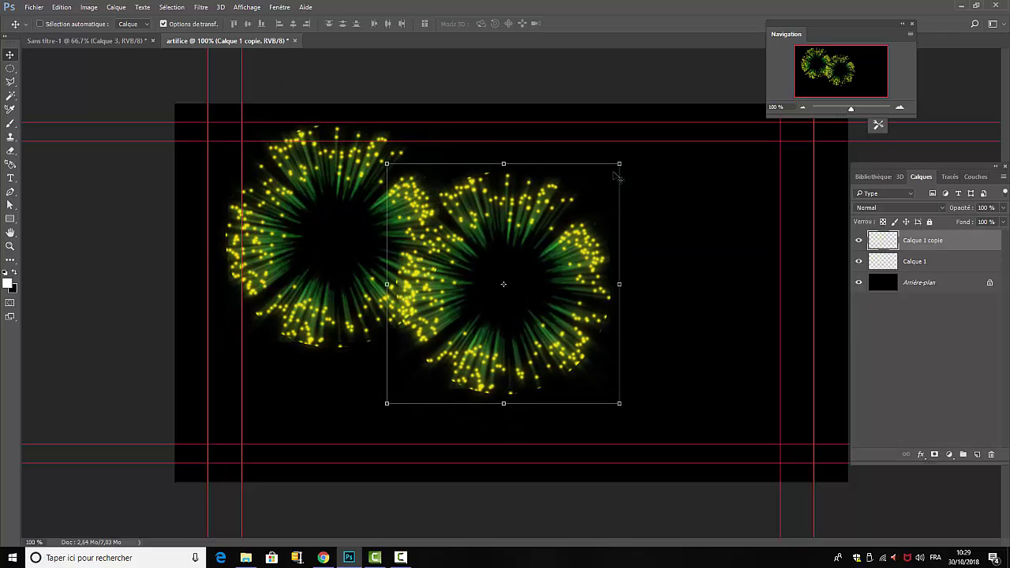
left_click_drag(621, 165, 572, 212)
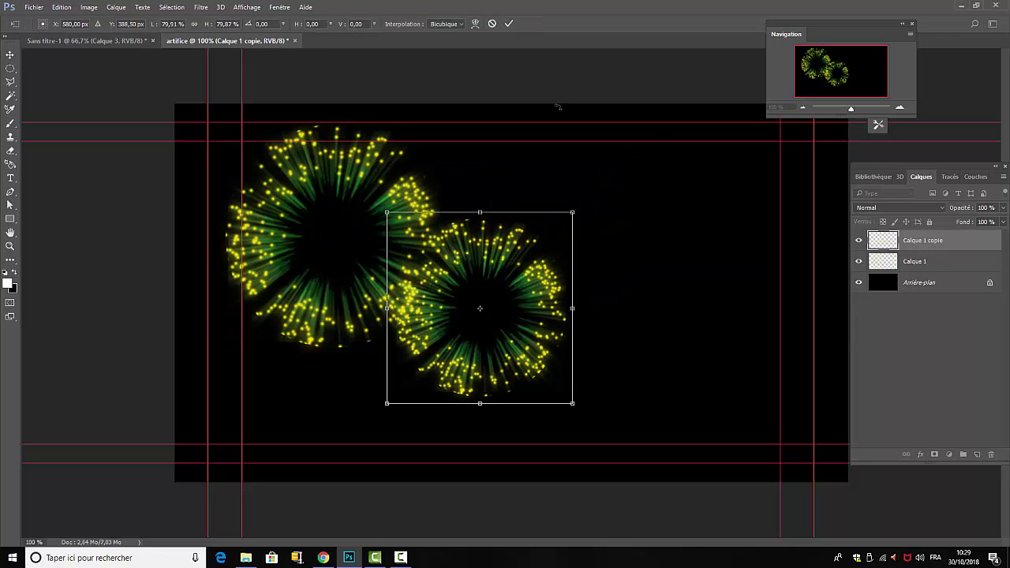
left_click(89, 8)
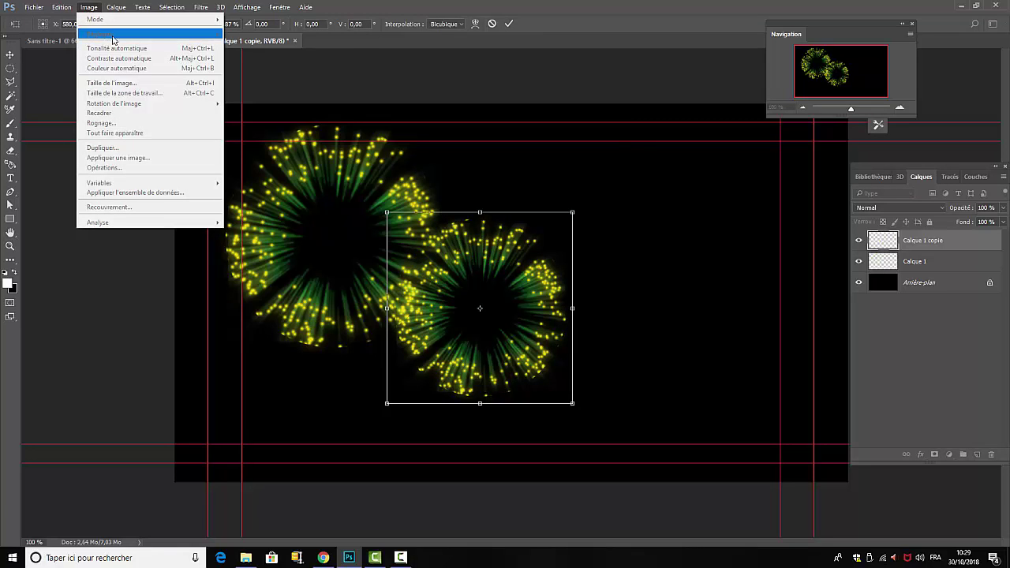
left_click(509, 23)
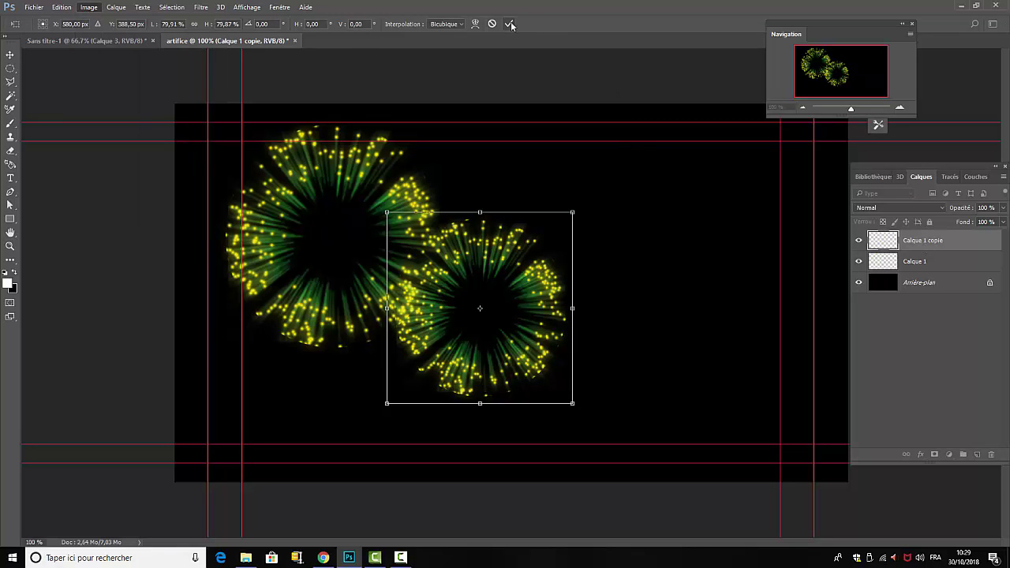
Shift the smaller copy's hue by +65 with Hue/Saturation and move the copy slightly up and to the left.
left_click(88, 7)
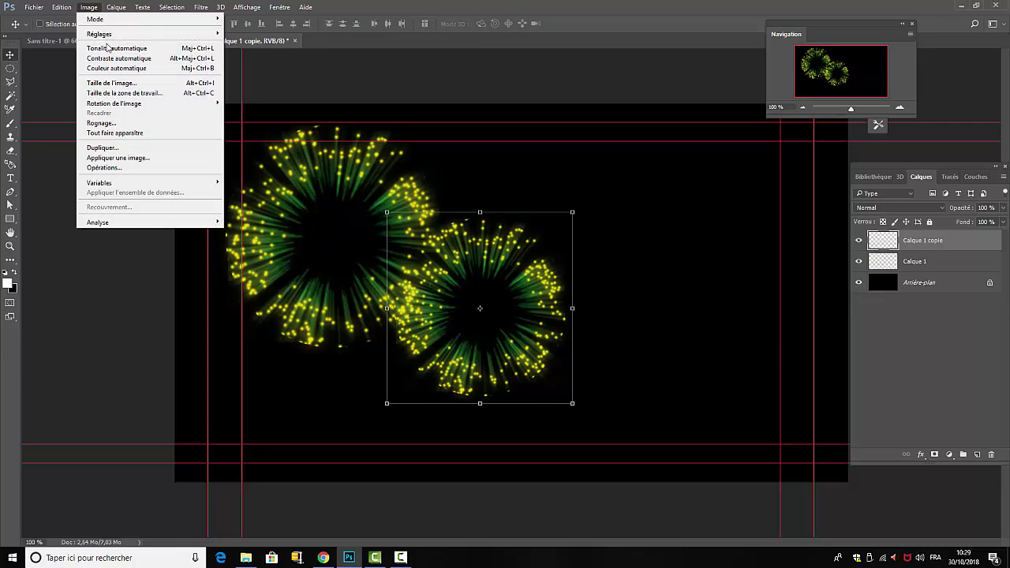
mouse_move(127, 34)
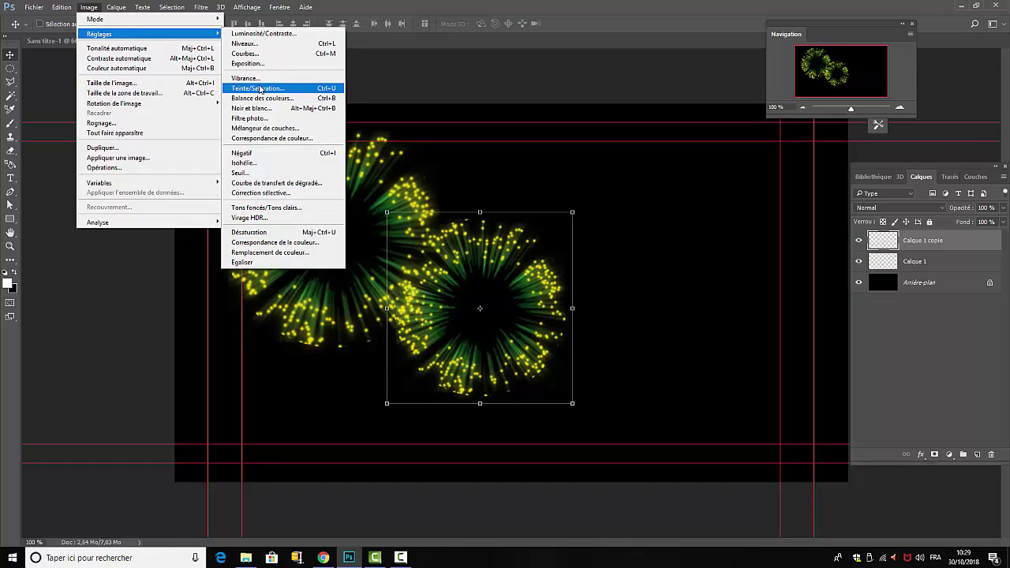
left_click(260, 89)
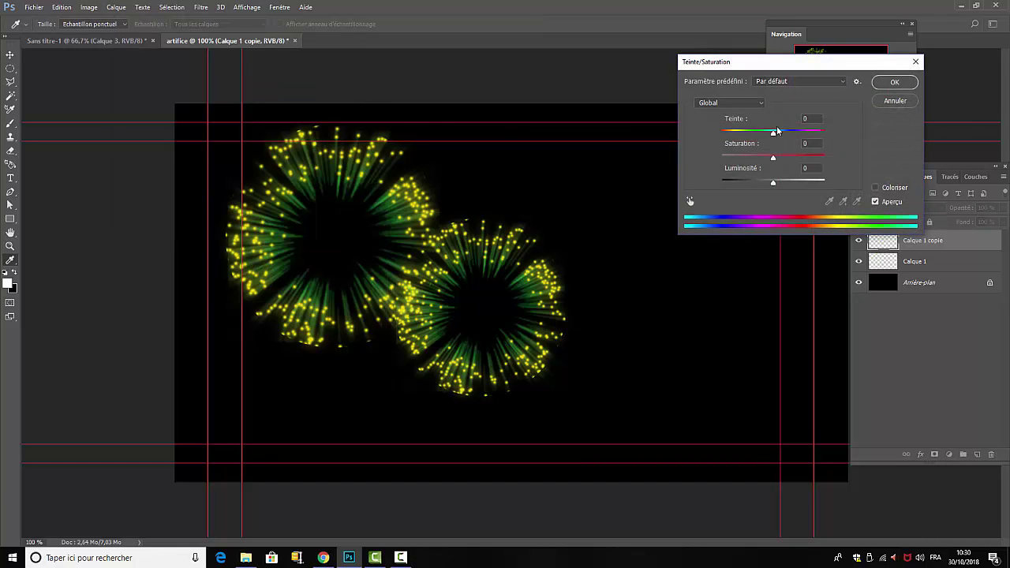
left_click_drag(775, 132, 800, 133)
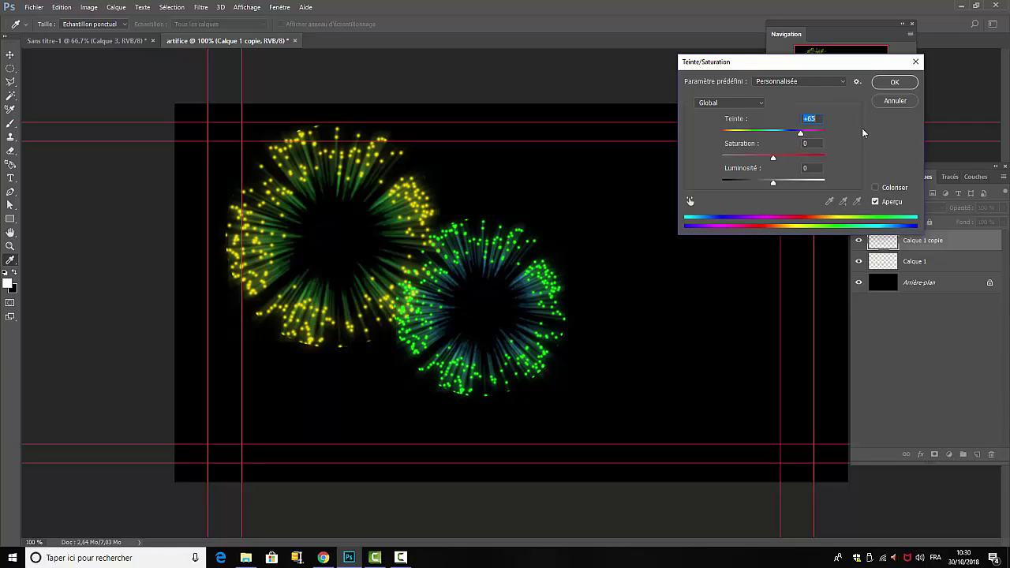
left_click(892, 83)
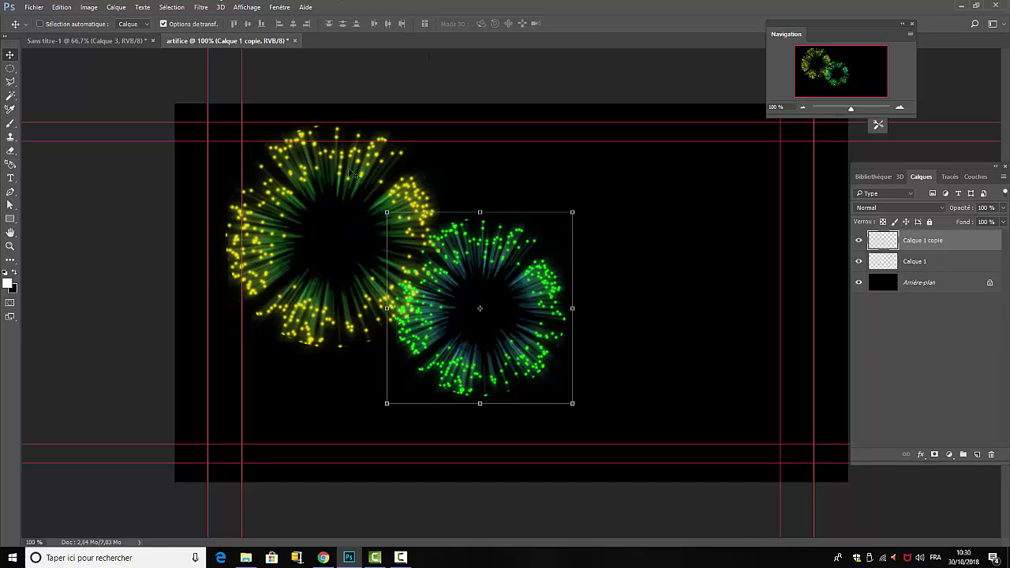
left_click_drag(504, 285, 508, 252)
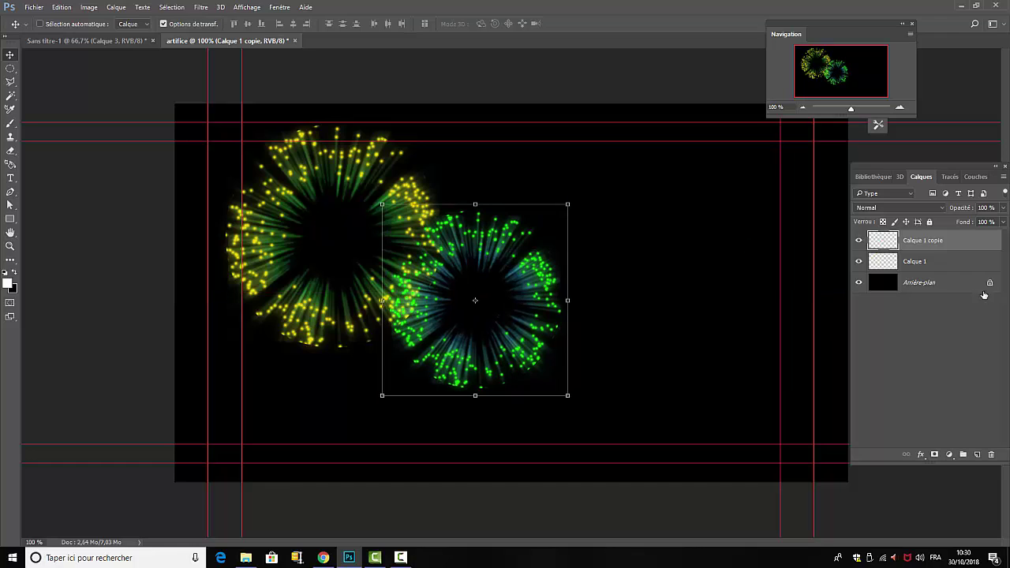
Duplicate the original burst layer again, scale the copy to about 77% and place it above and to the right of the green burst.
left_click_drag(949, 261, 979, 456)
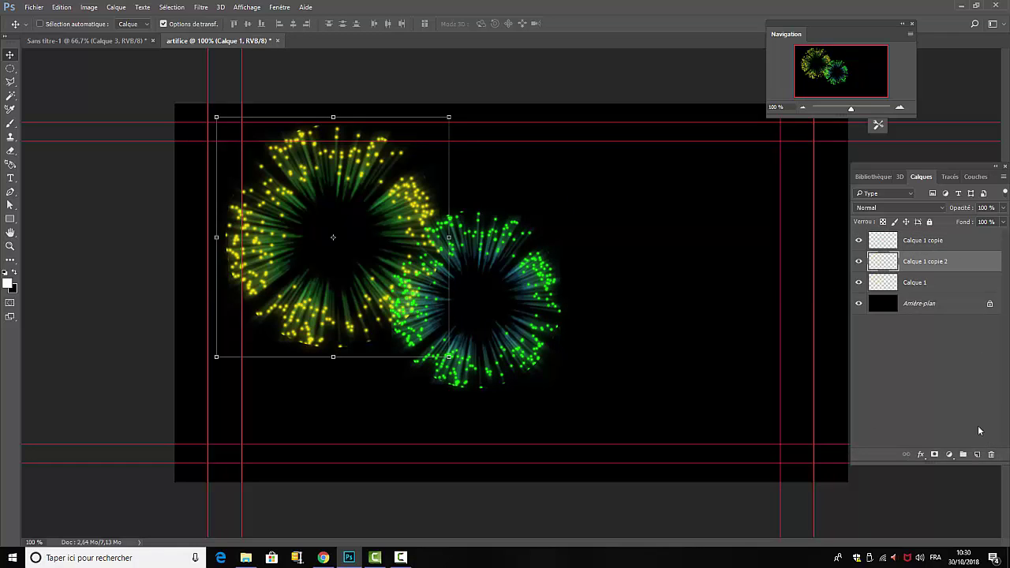
left_click_drag(468, 297, 790, 288)
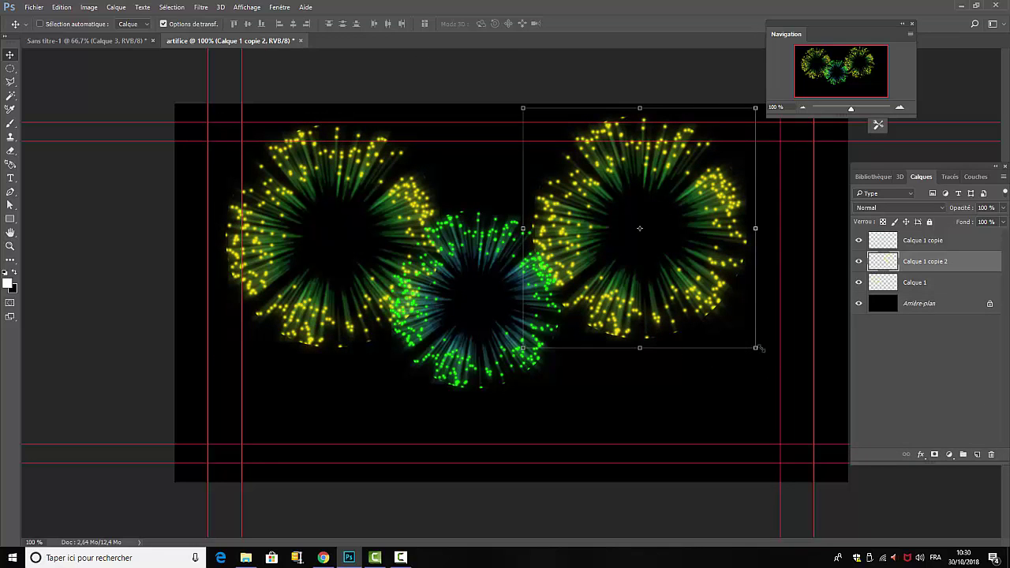
left_click_drag(760, 346, 723, 274)
left_click_drag(631, 188, 577, 208)
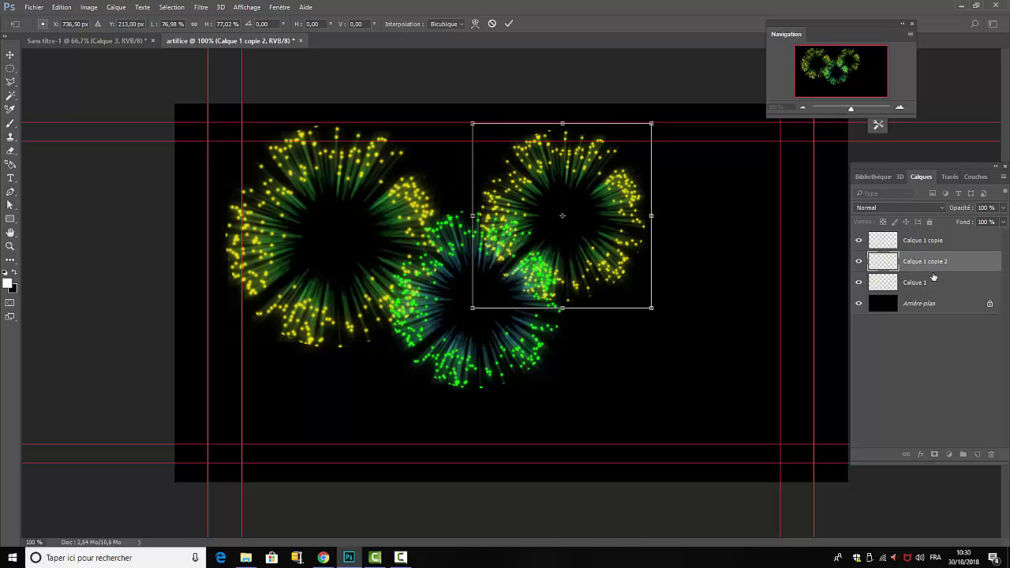
left_click(509, 25)
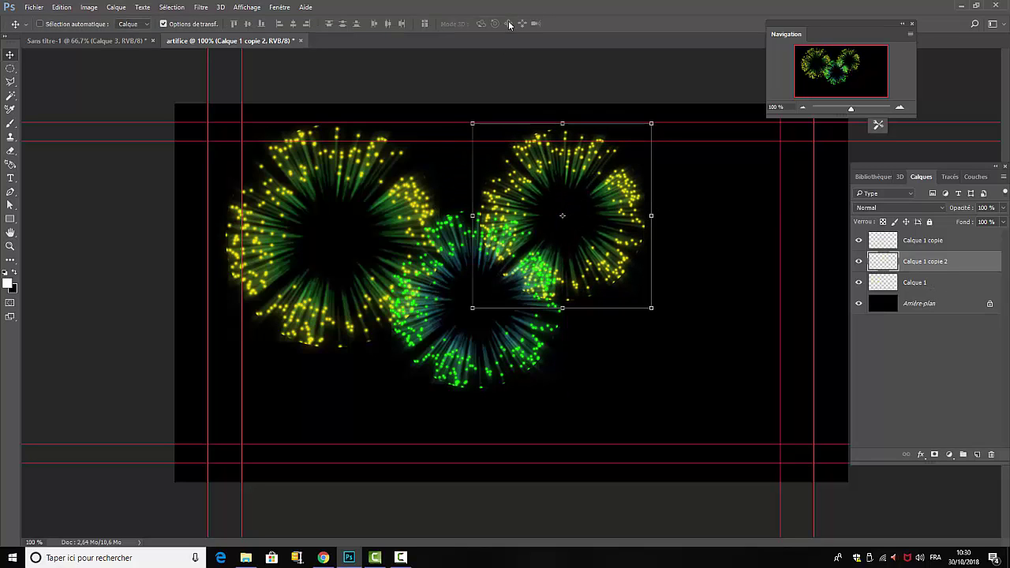
left_click(89, 7)
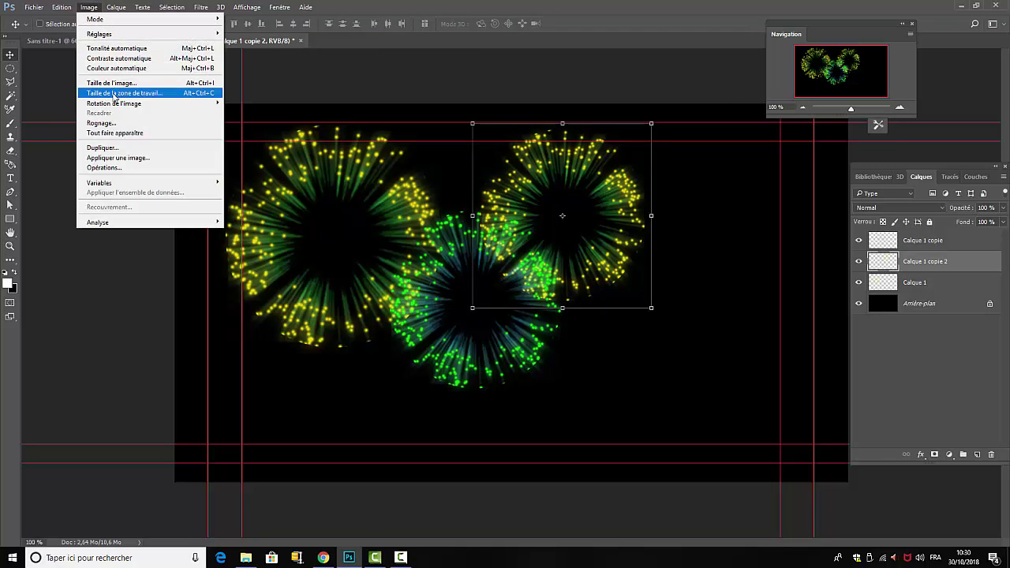
mouse_move(118, 34)
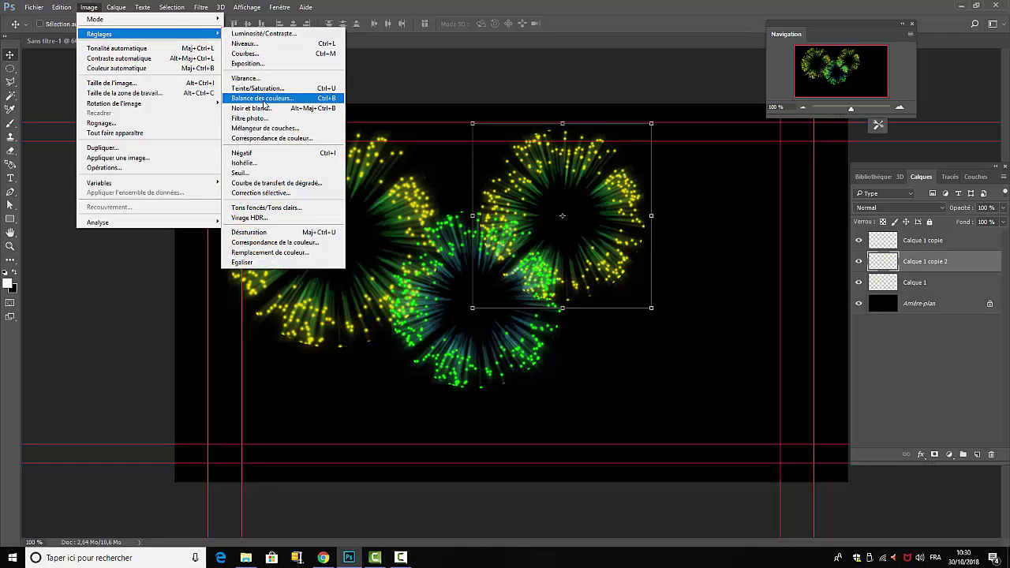
left_click(263, 100)
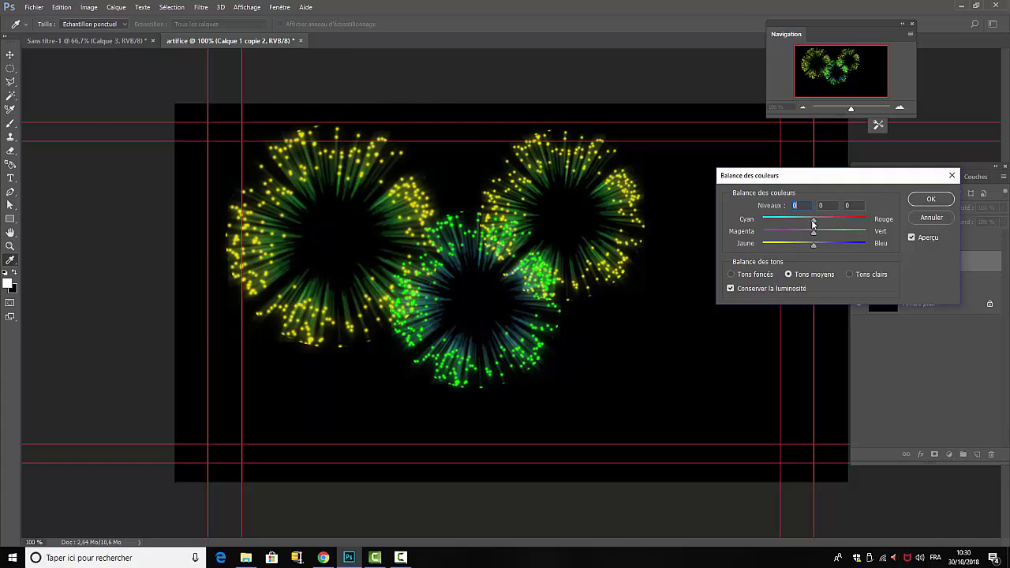
left_click_drag(814, 223, 787, 260)
left_click(933, 218)
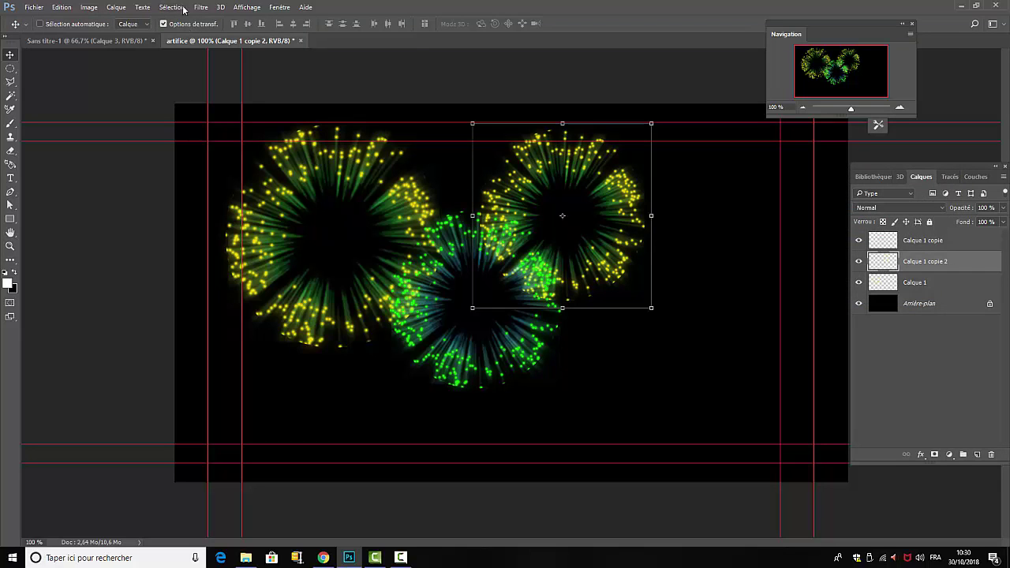
Recolour the upper-right burst copy with Hue/Saturation at hue +180, saturation +18 and lightness +50, and deselect its layer.
left_click(89, 7)
mouse_move(99, 34)
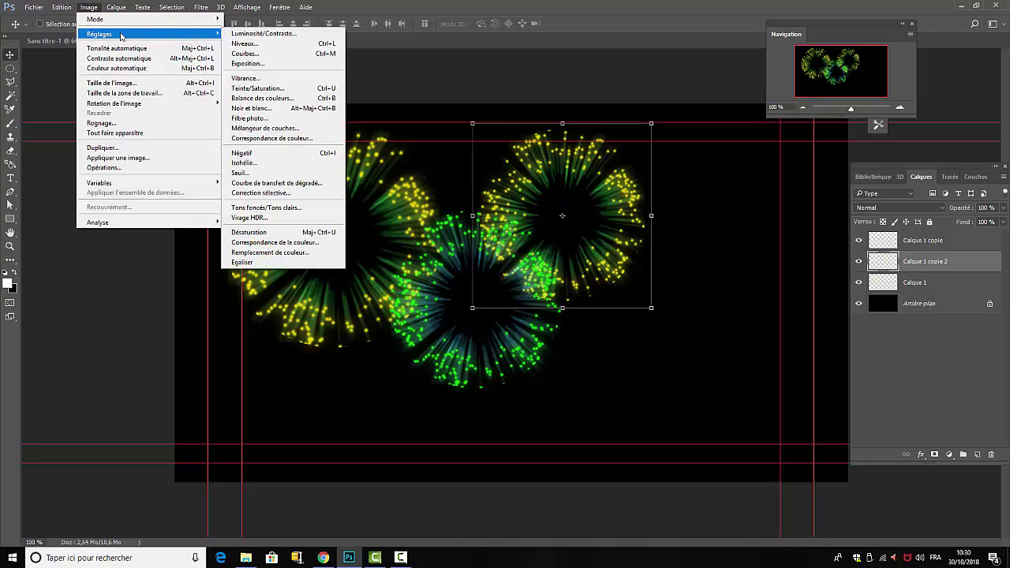
left_click(264, 89)
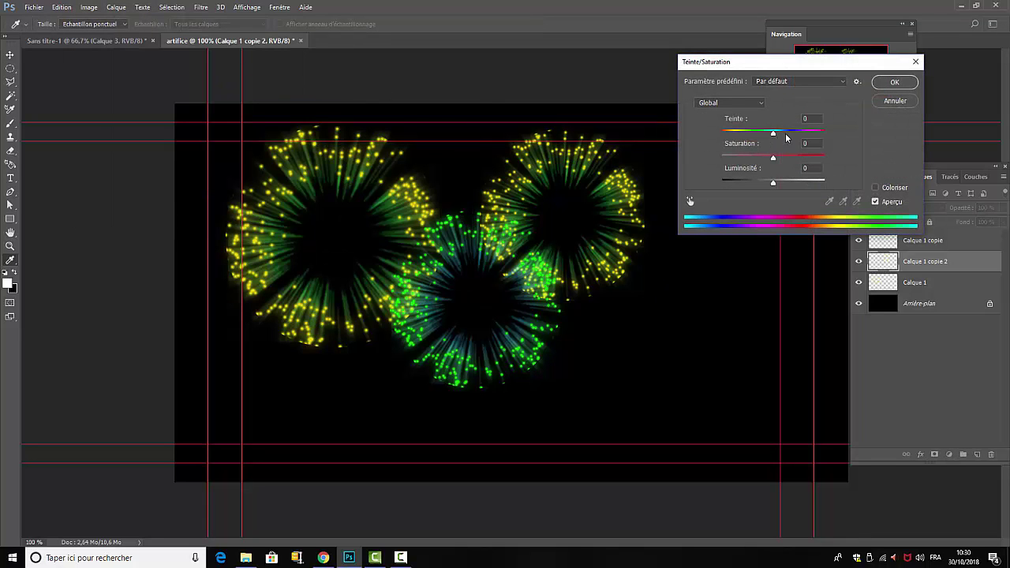
left_click_drag(786, 138, 853, 140)
left_click(772, 158)
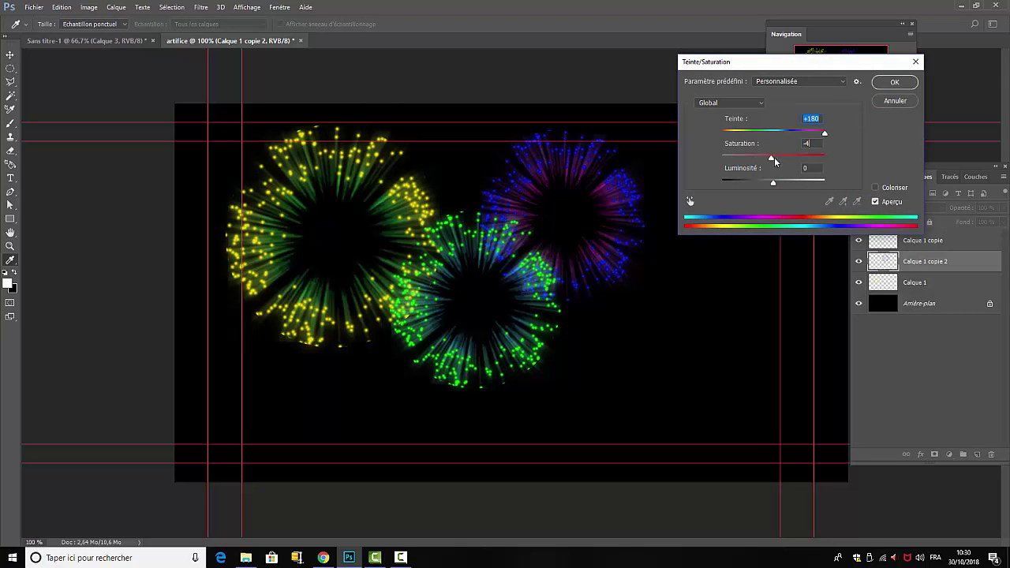
left_click_drag(776, 161, 799, 186)
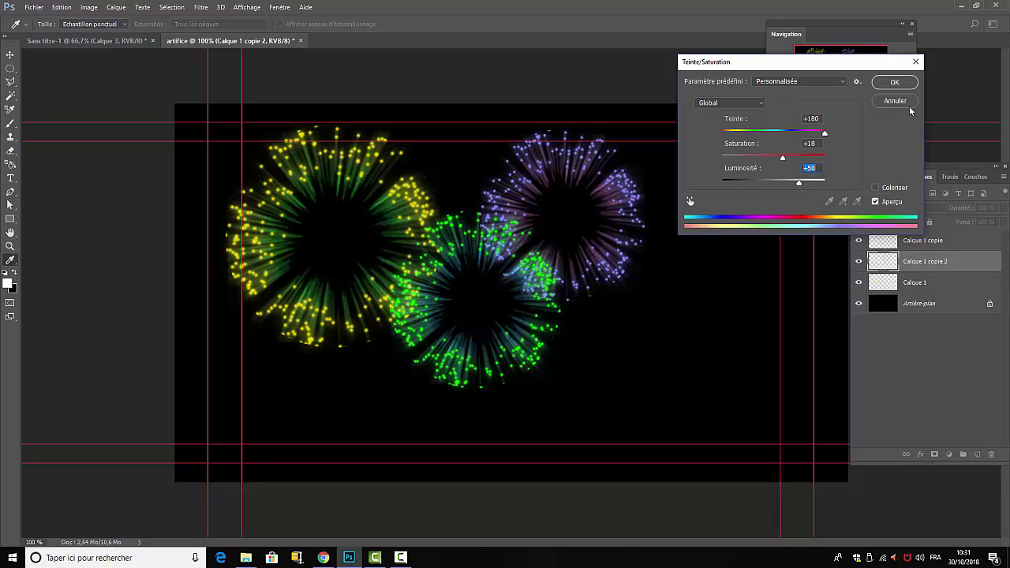
left_click(894, 83)
key("v")
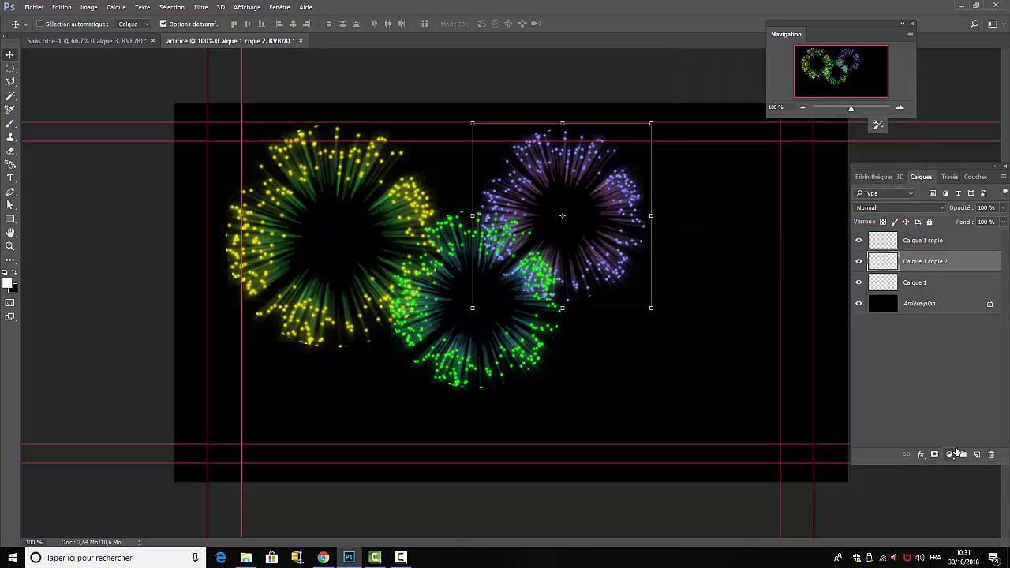
left_click(963, 410)
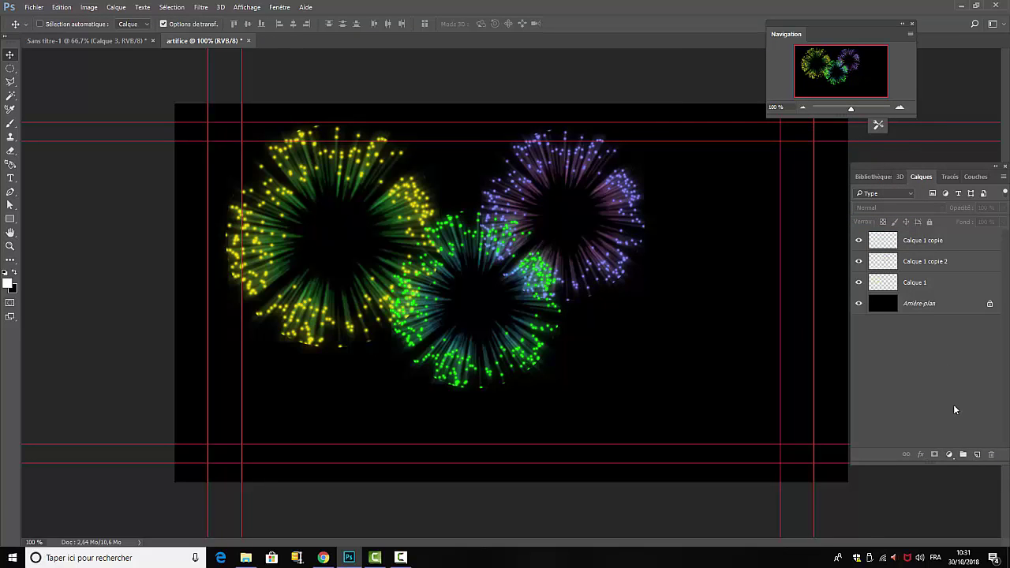